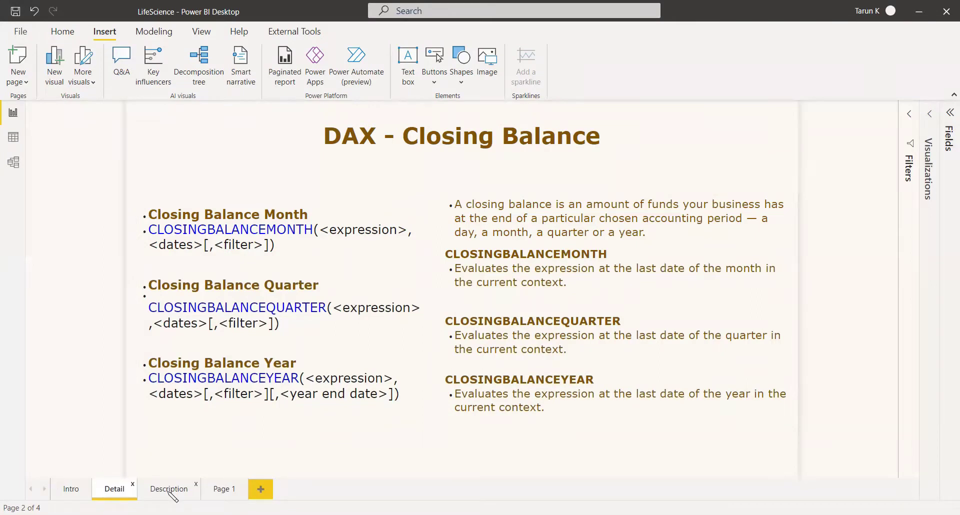
View the Description page's Revenue tables, slicer and closing-balance cards, then go to Page 1
click(170, 490)
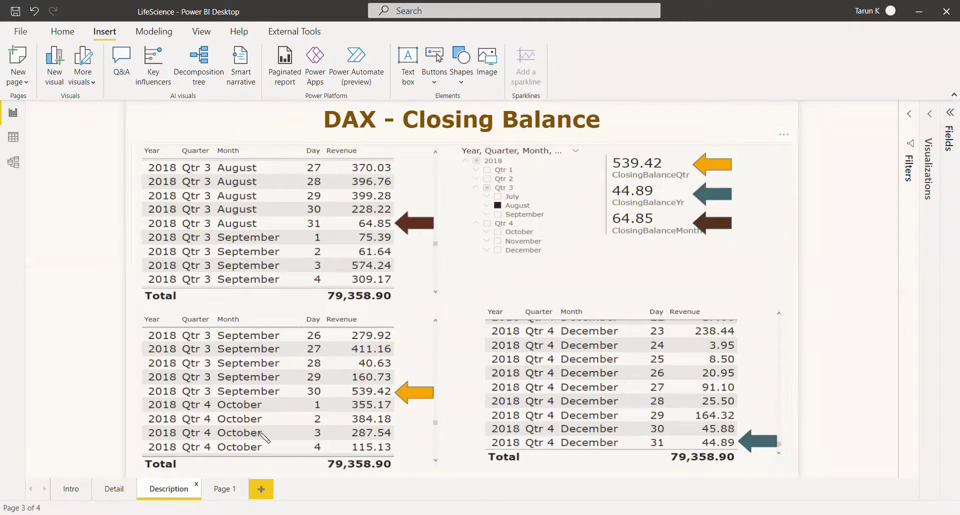
click(219, 490)
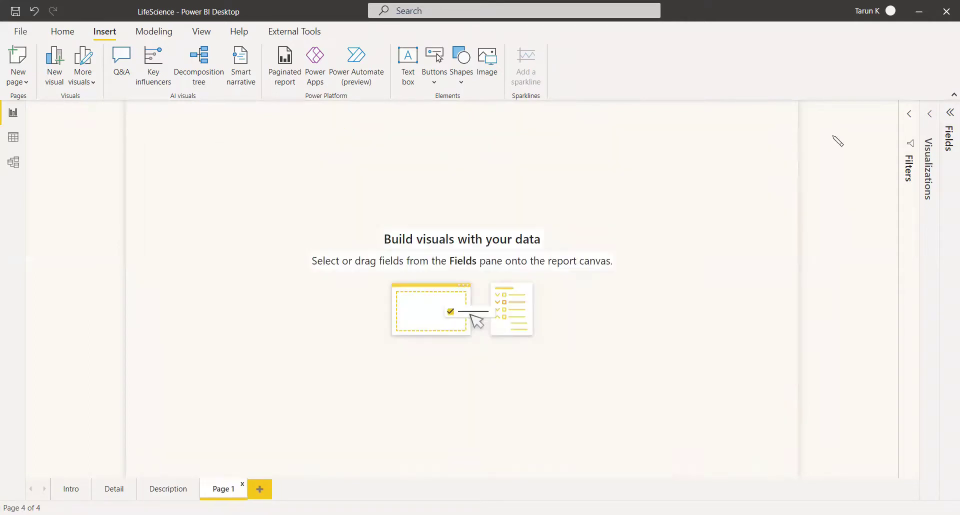
Inspect the Calendar table's relationships in Model view, then return to Report view
click(949, 114)
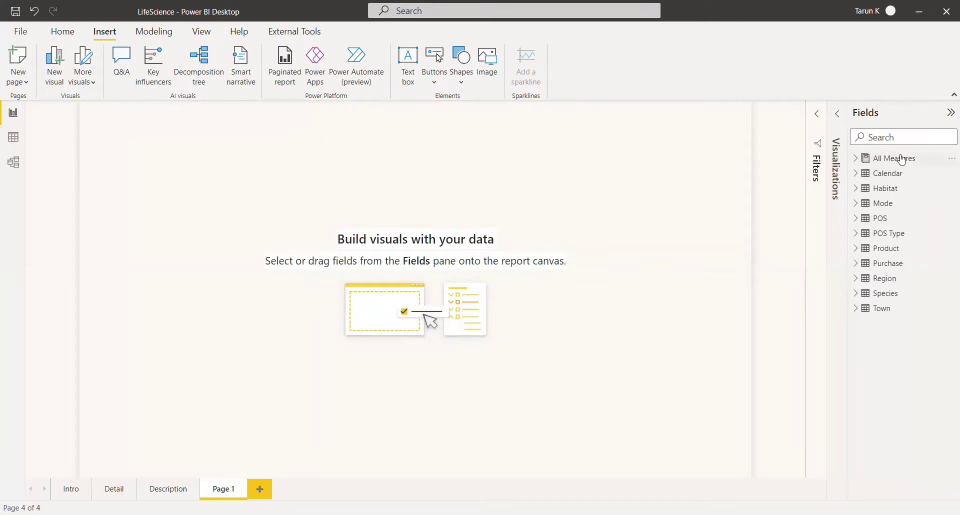
click(15, 164)
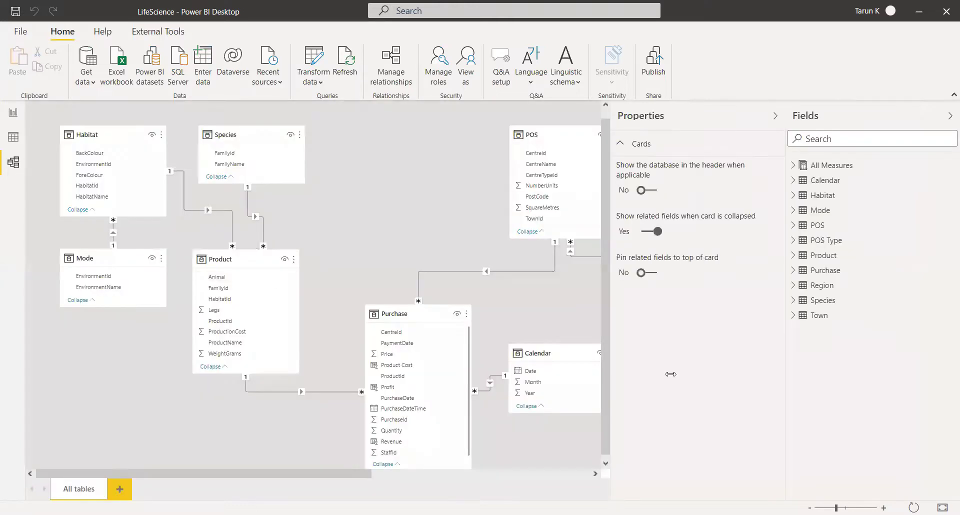
click(774, 118)
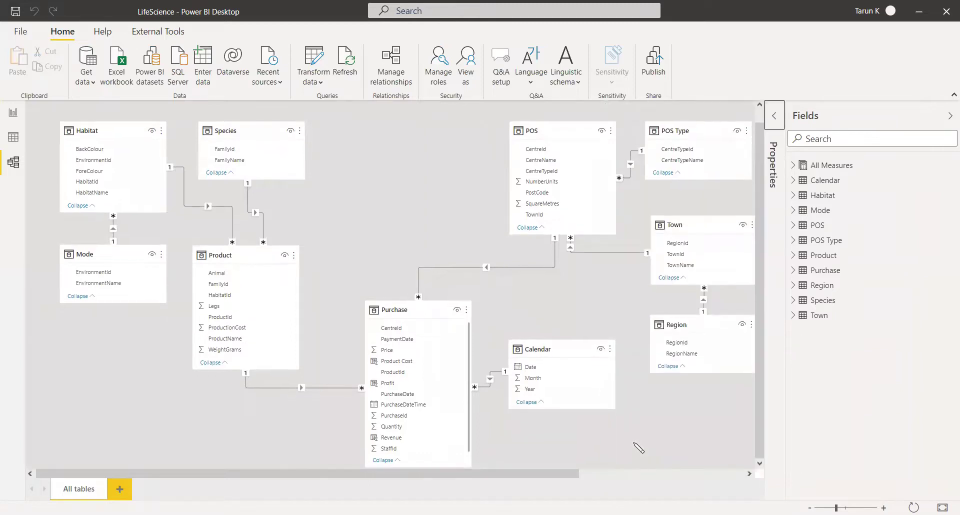
click(553, 350)
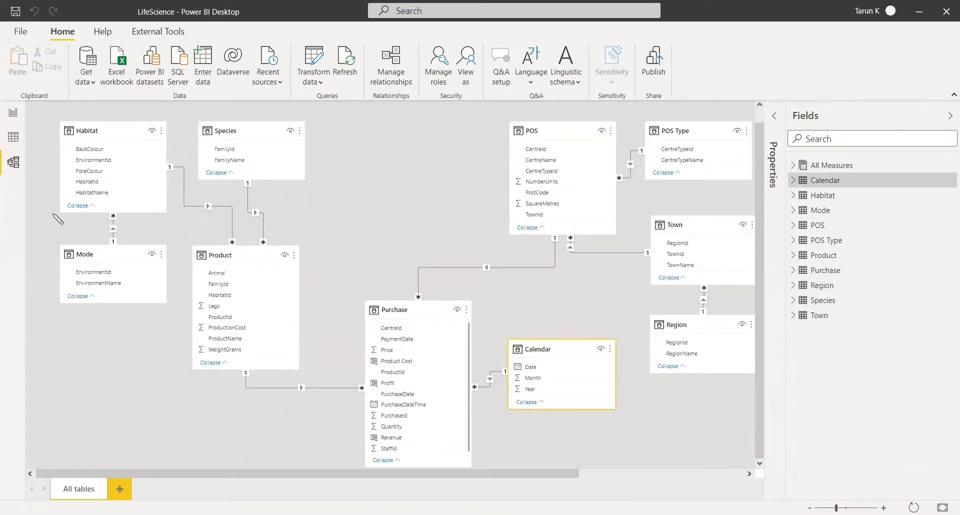
click(11, 114)
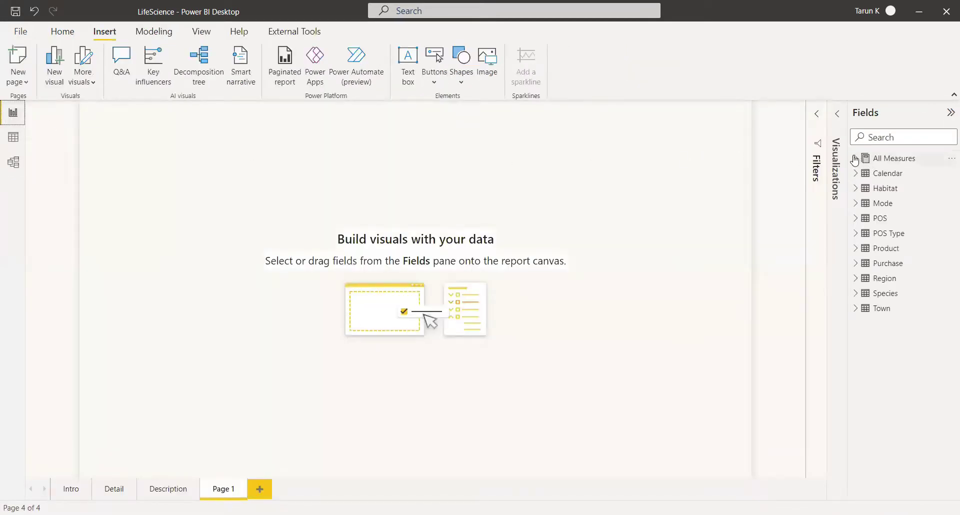
Insert an empty Table visual on Page 1
right_click(884, 160)
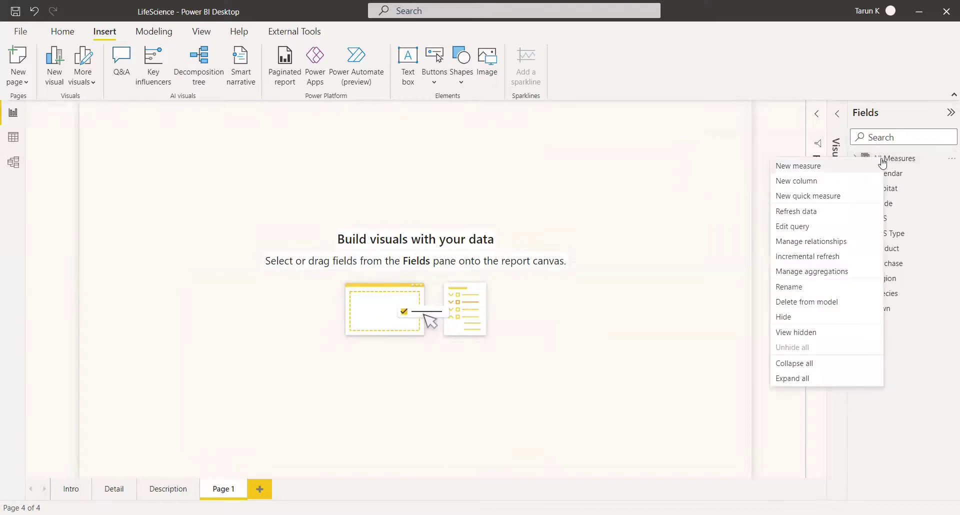
click(884, 159)
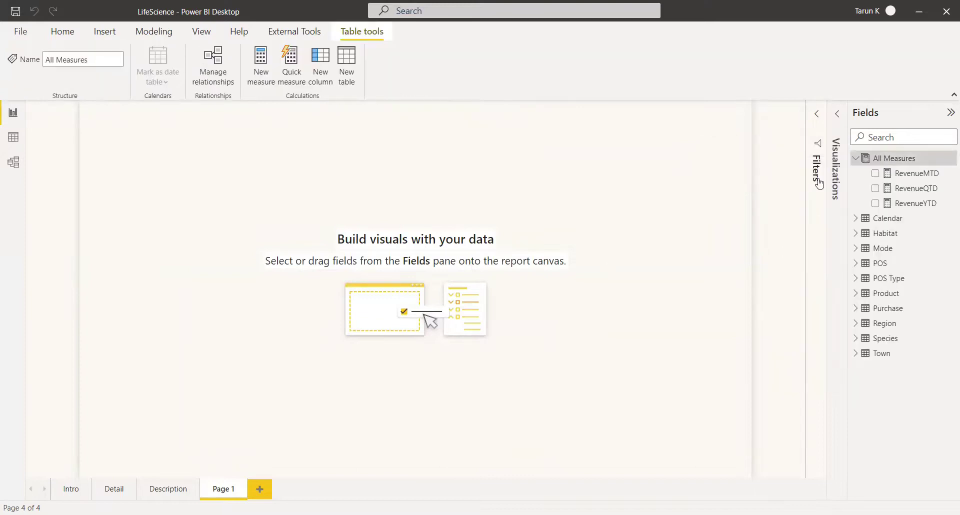
click(838, 116)
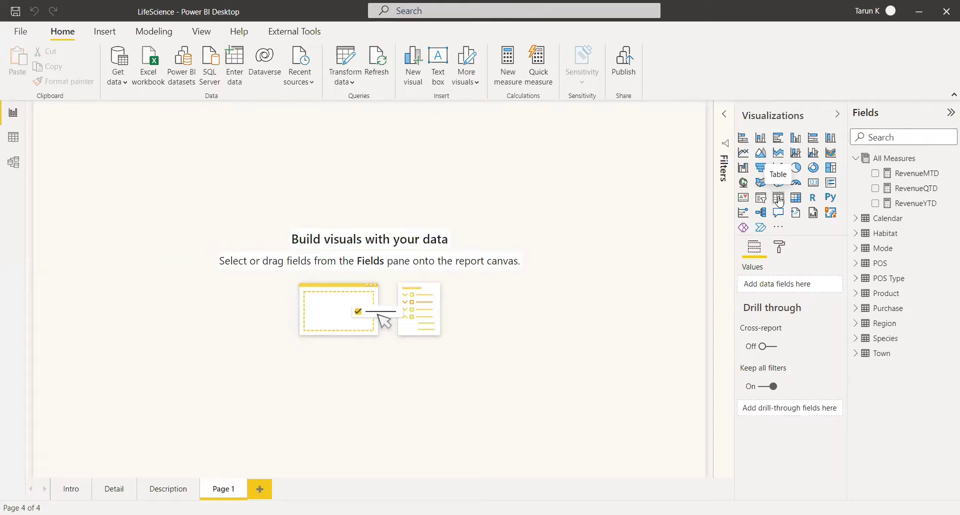
click(779, 198)
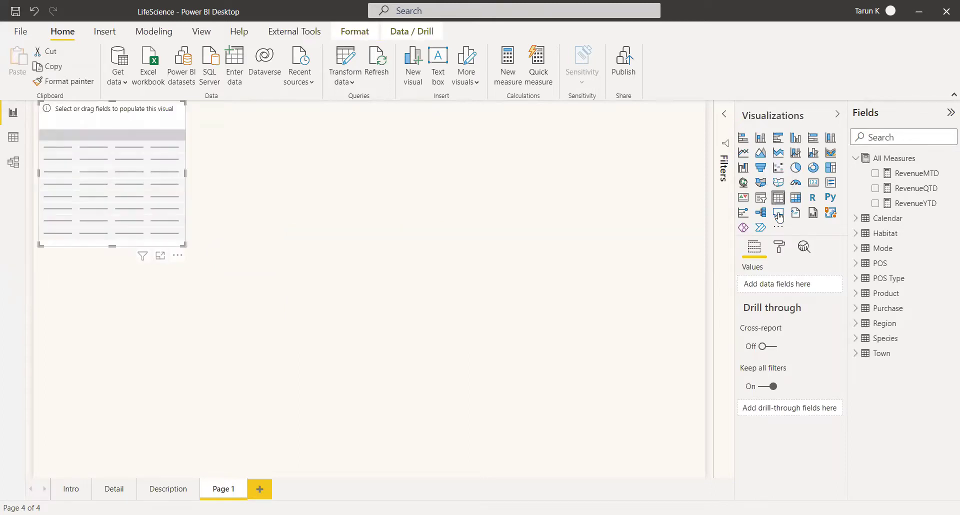
Fill the table with the Calendar Date hierarchy and Purchase Revenue, enlarged to show more rows
click(855, 309)
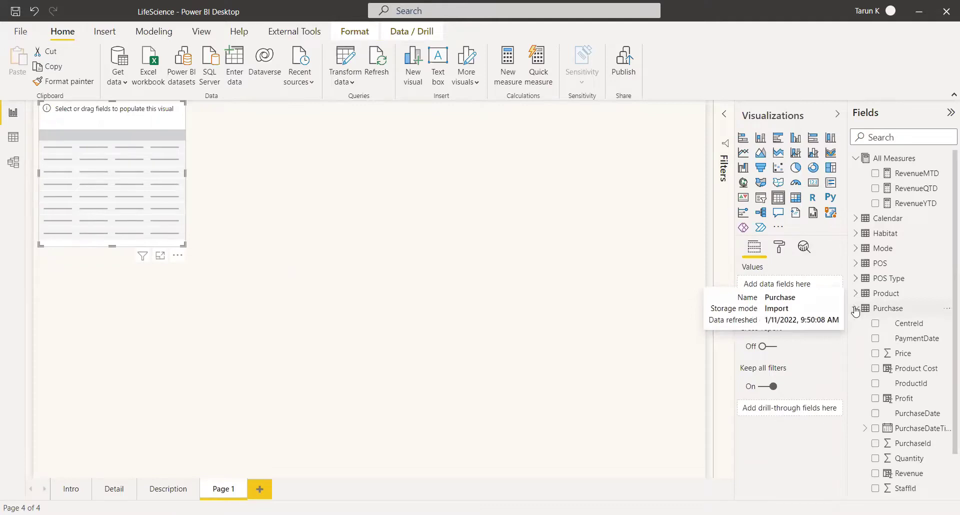
click(856, 218)
click(875, 233)
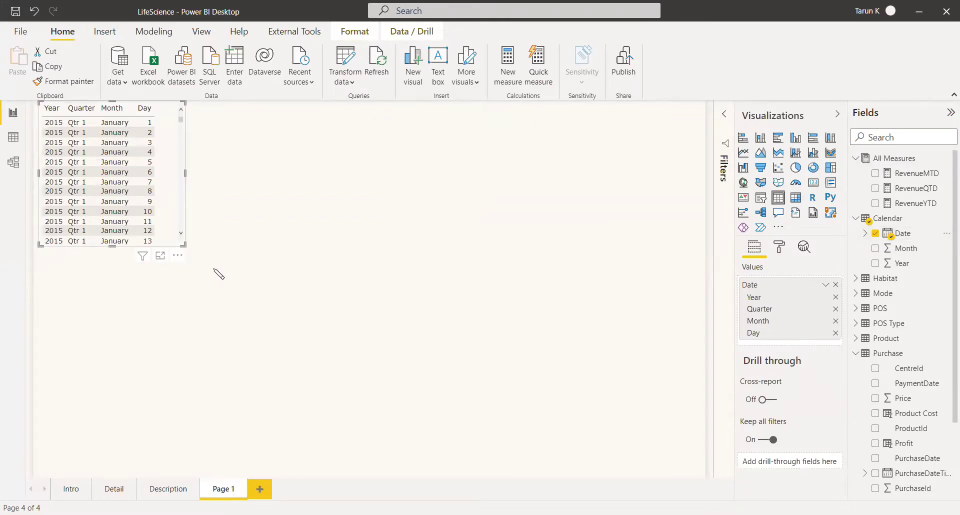
drag(184, 244, 285, 347)
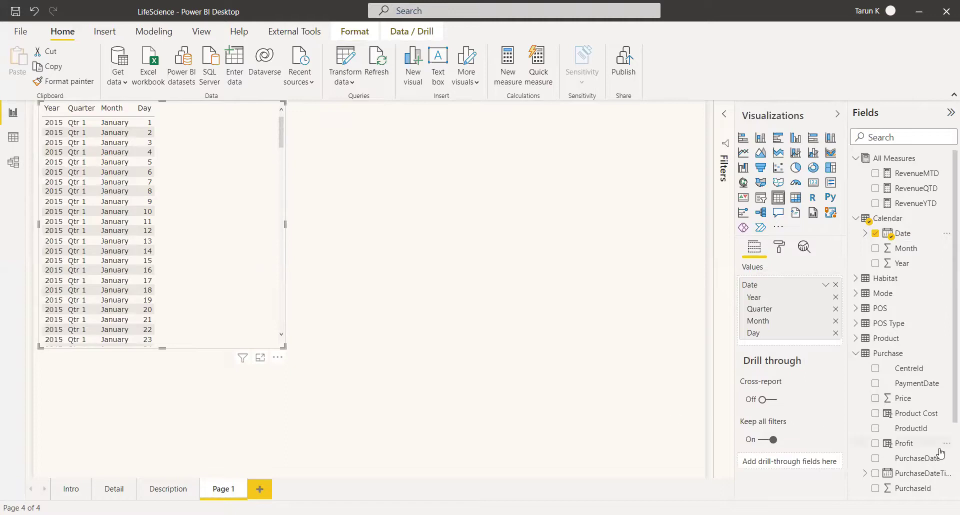
scroll(928, 450, down, 3)
click(875, 427)
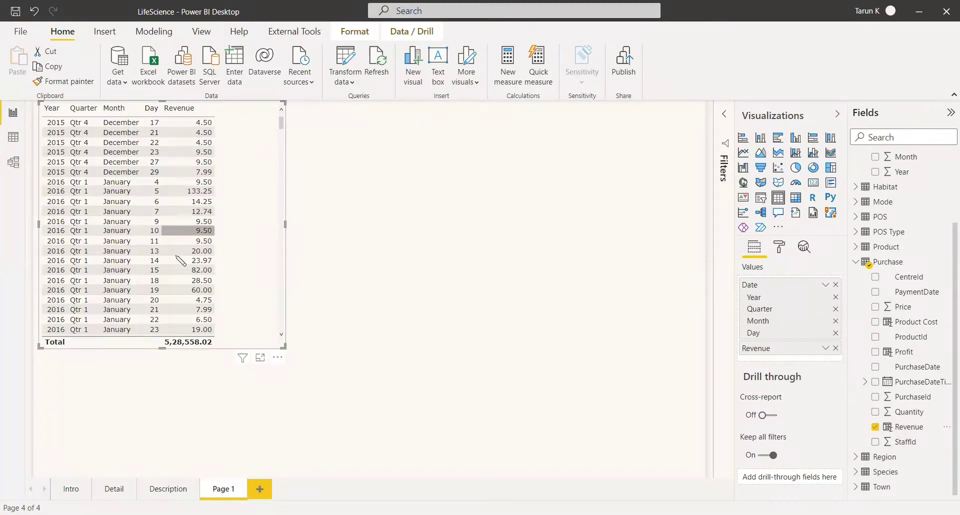
mouse_move(176, 281)
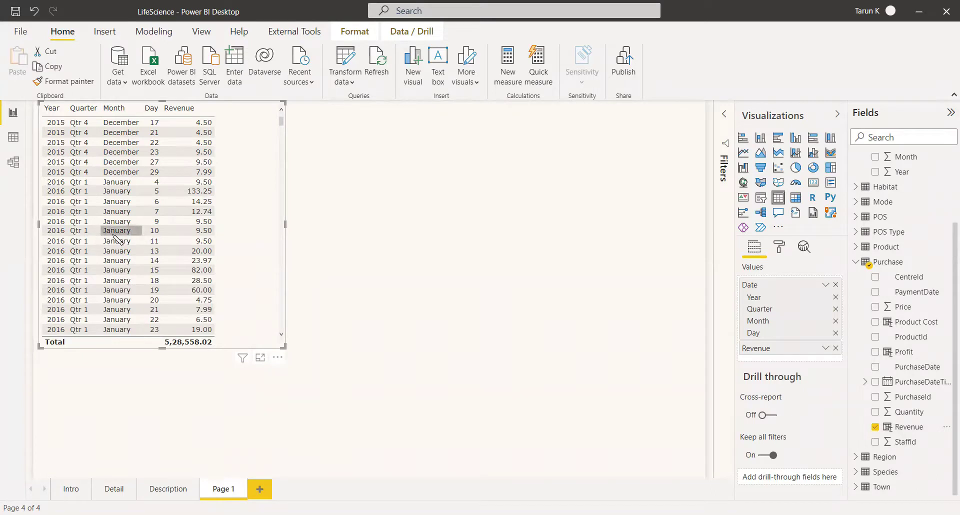
scroll(116, 239, down, 5)
scroll(112, 241, down, 9)
scroll(115, 245, up, 5)
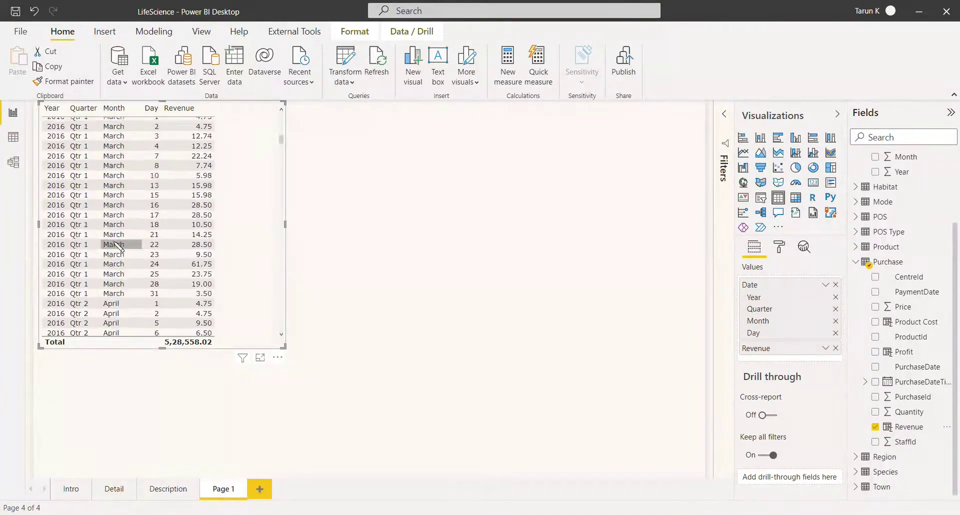
Set the table's Date - Year filter to basic filtering with 2017 and 2018 checked
click(725, 119)
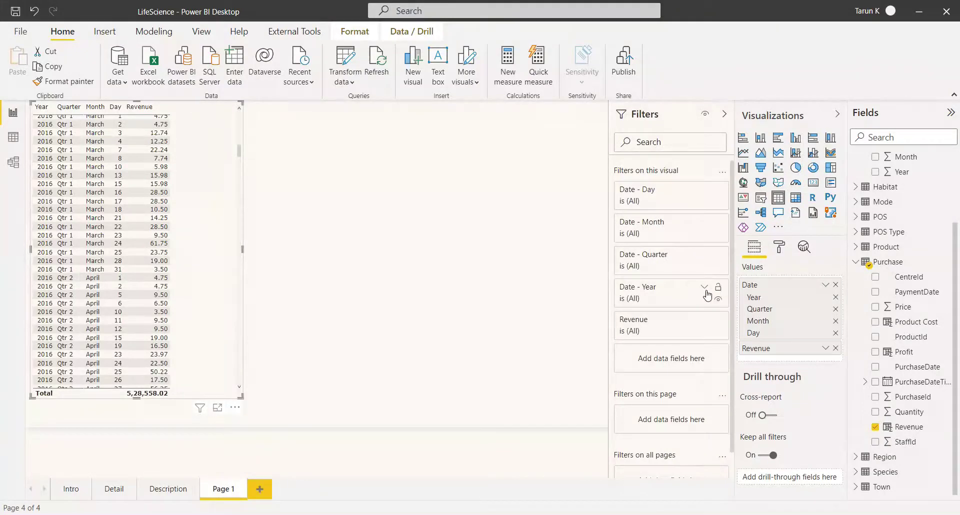
click(705, 288)
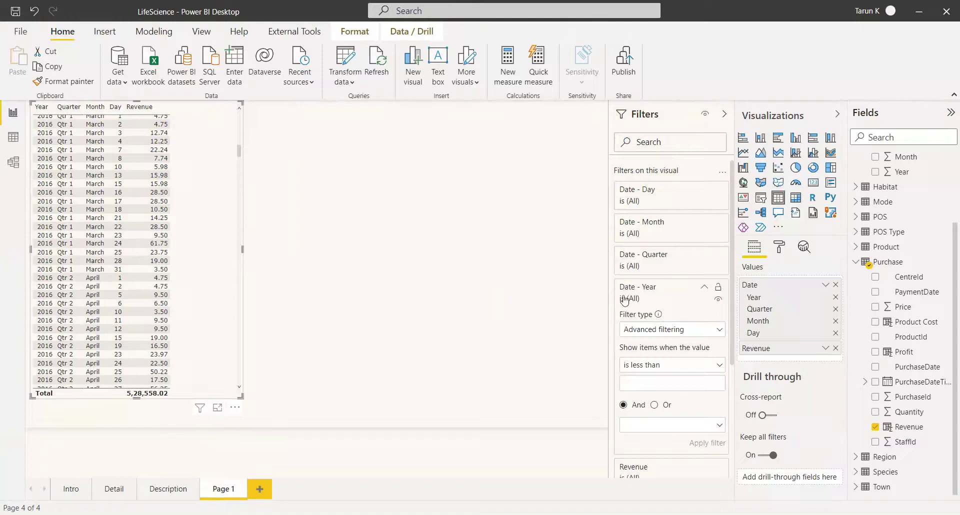
click(672, 329)
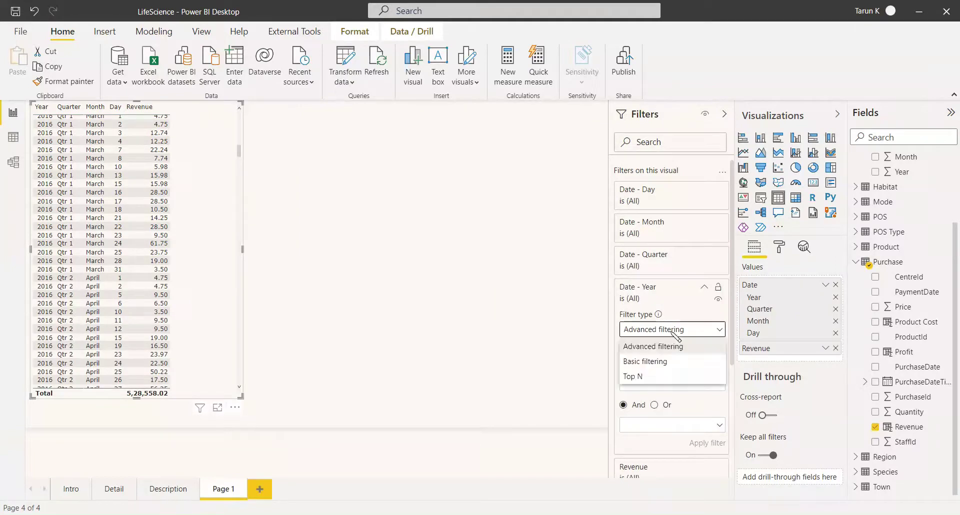
click(659, 360)
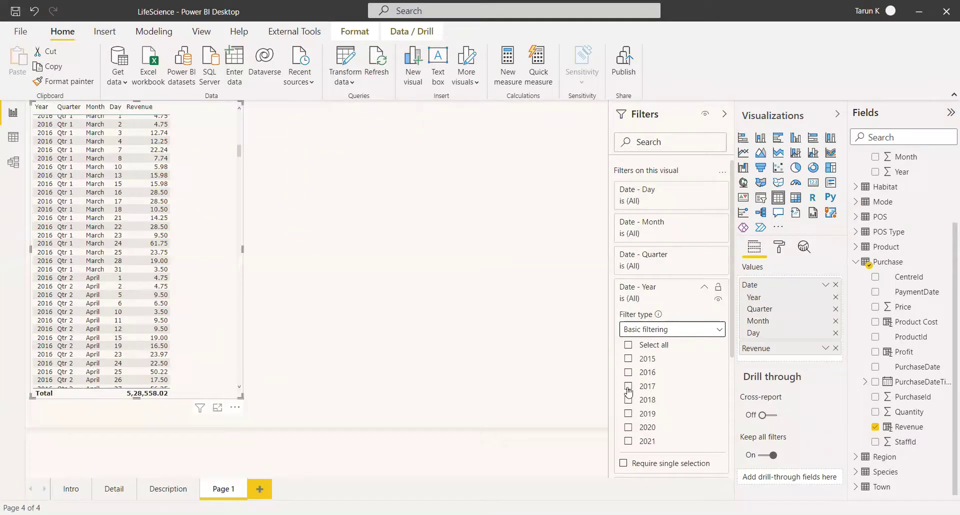
click(628, 387)
click(629, 401)
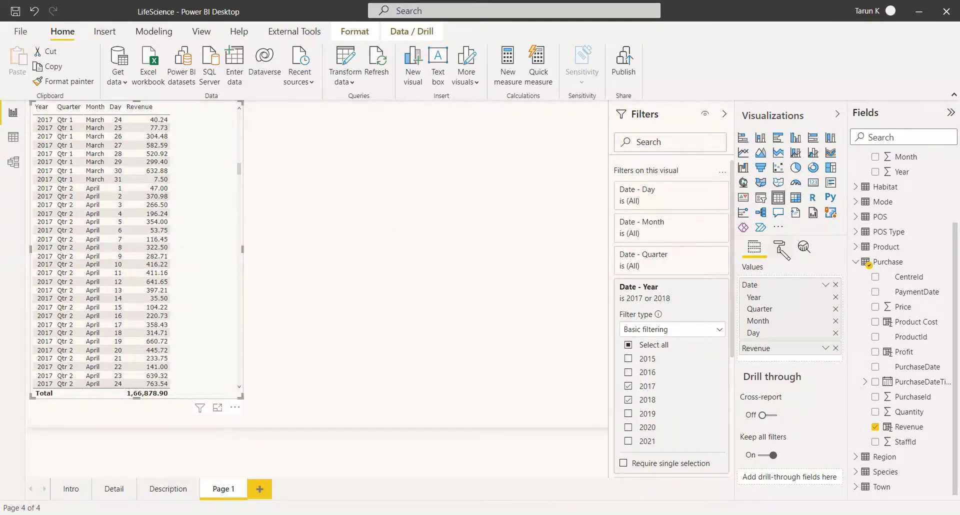
click(780, 248)
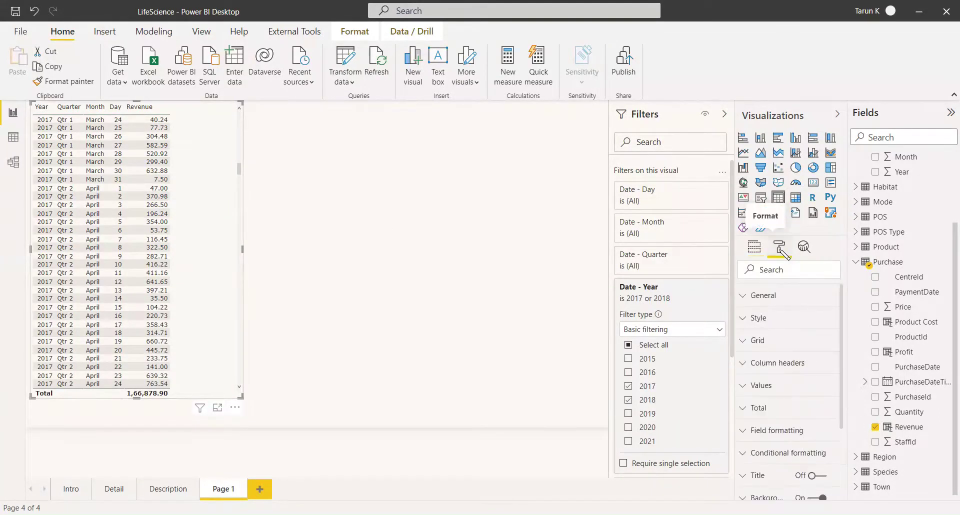
Give the table 20 pt values, a larger size and a border, then insert an empty slicer
click(751, 392)
scroll(830, 375, down, 10)
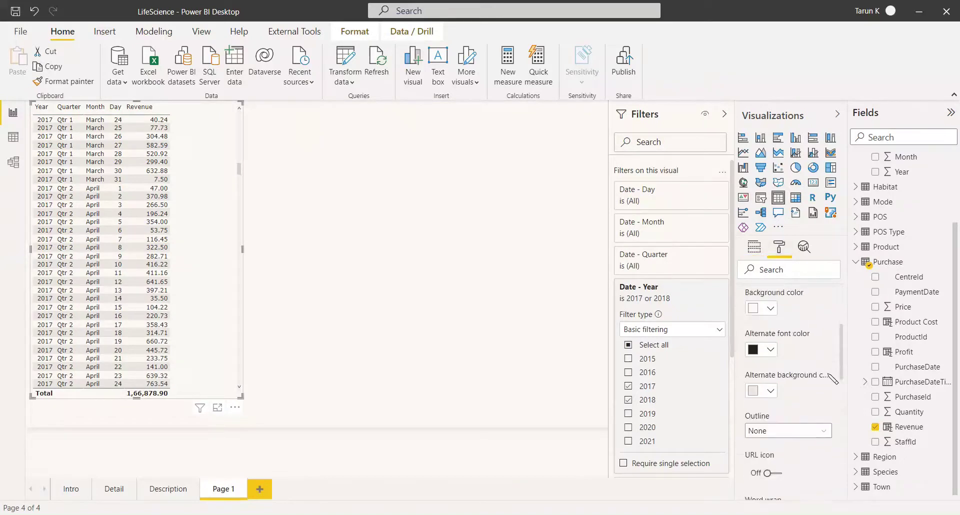
scroll(829, 375, down, 3)
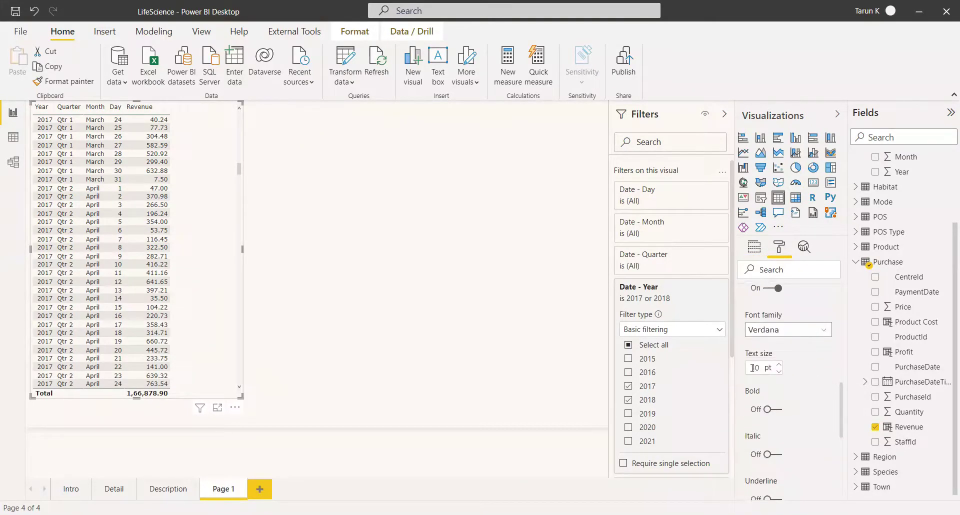
text(20)
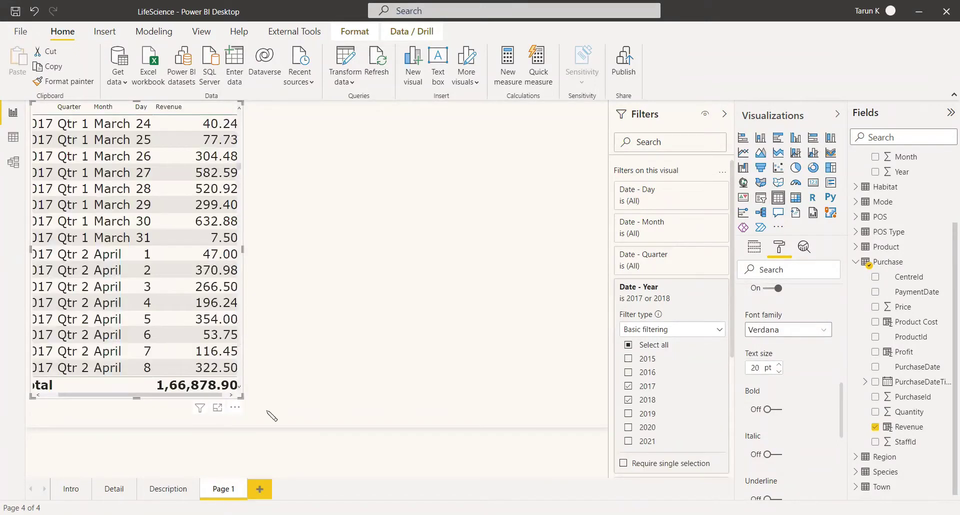
drag(239, 396, 298, 419)
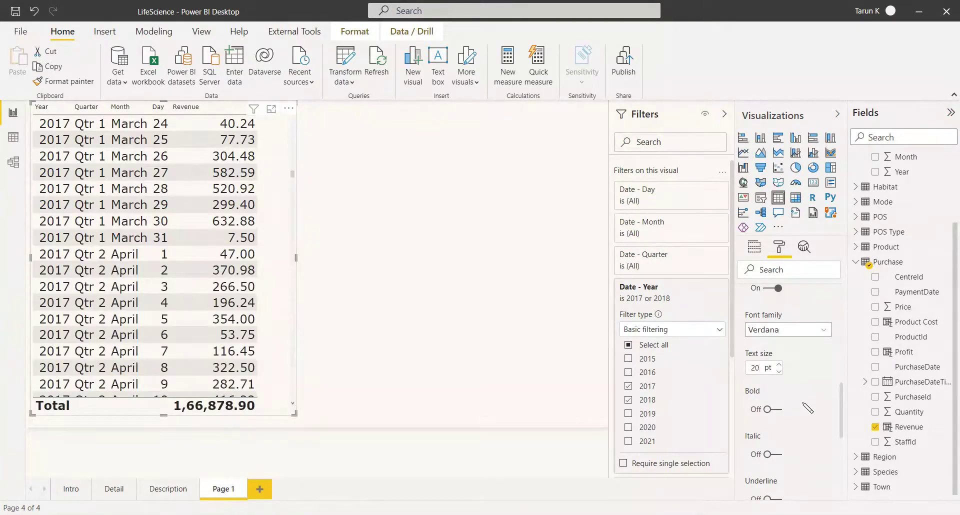
click(816, 426)
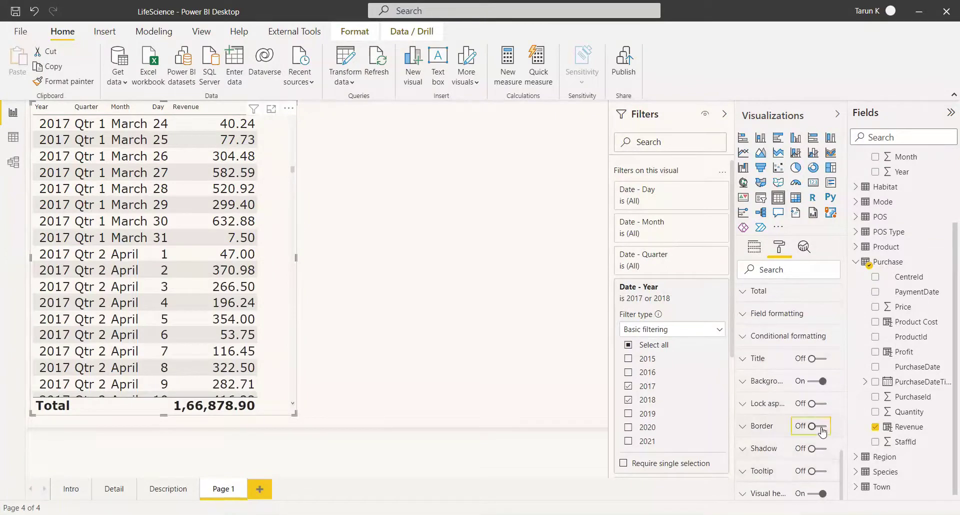
click(500, 311)
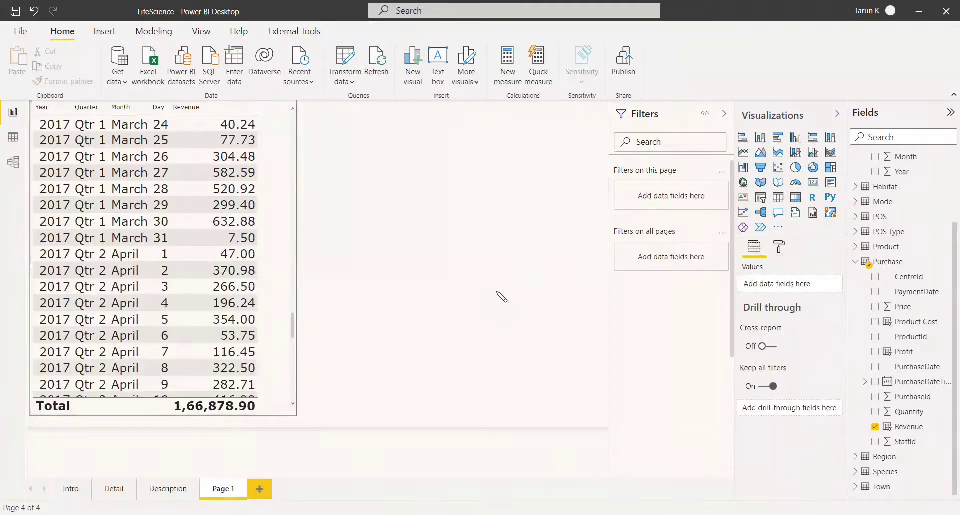
click(761, 199)
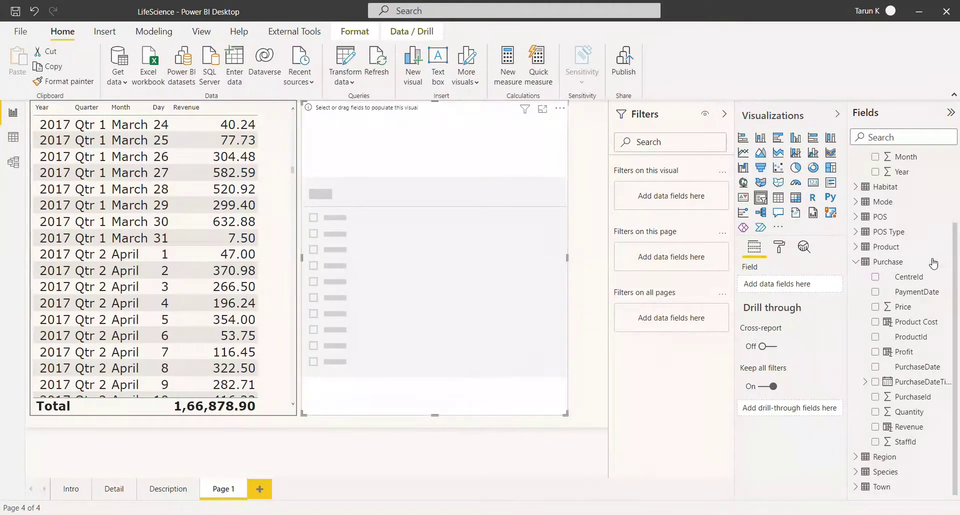
Bind the slicer to Calendar Date displayed as a Date Hierarchy
scroll(903, 260, up, 3)
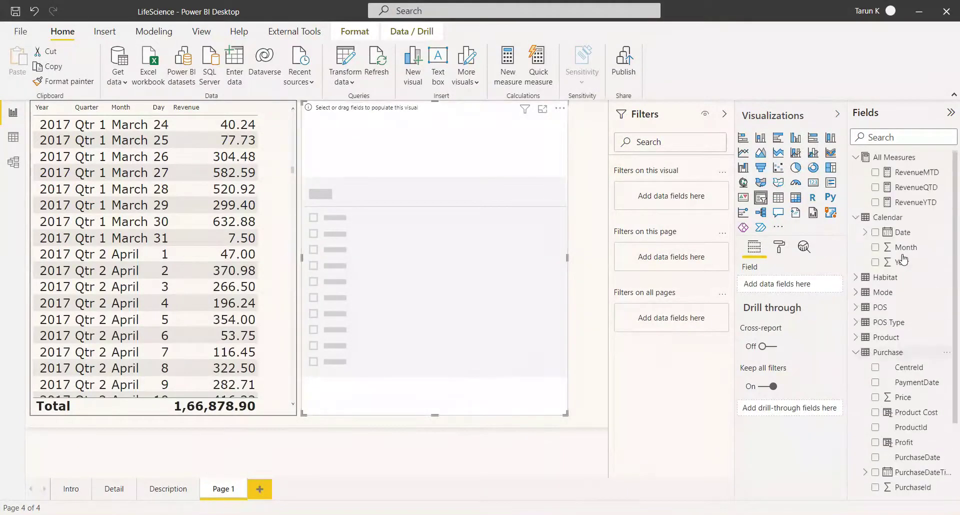
click(875, 234)
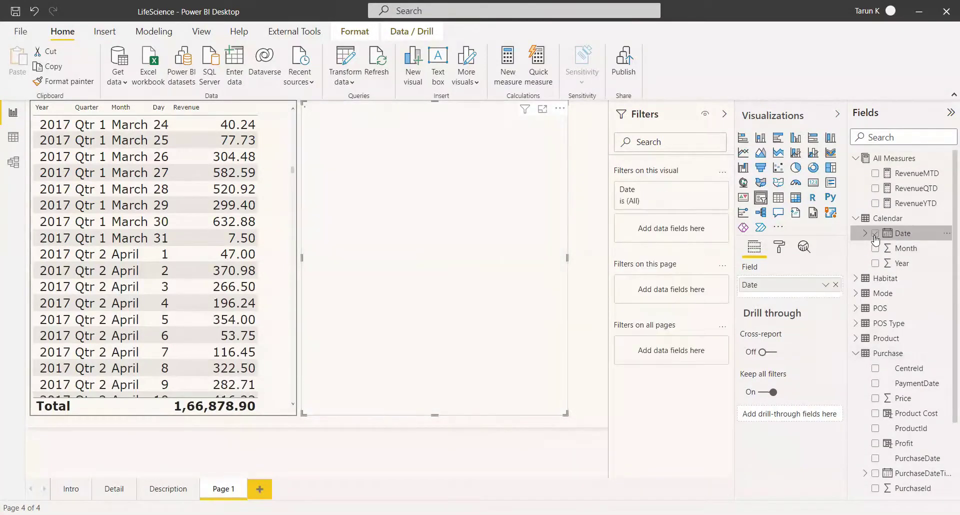
click(825, 285)
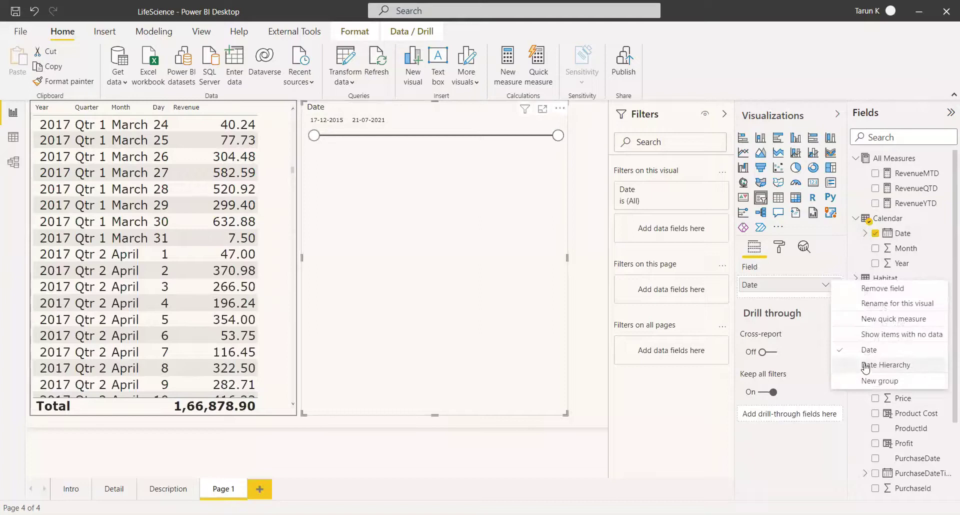
click(836, 365)
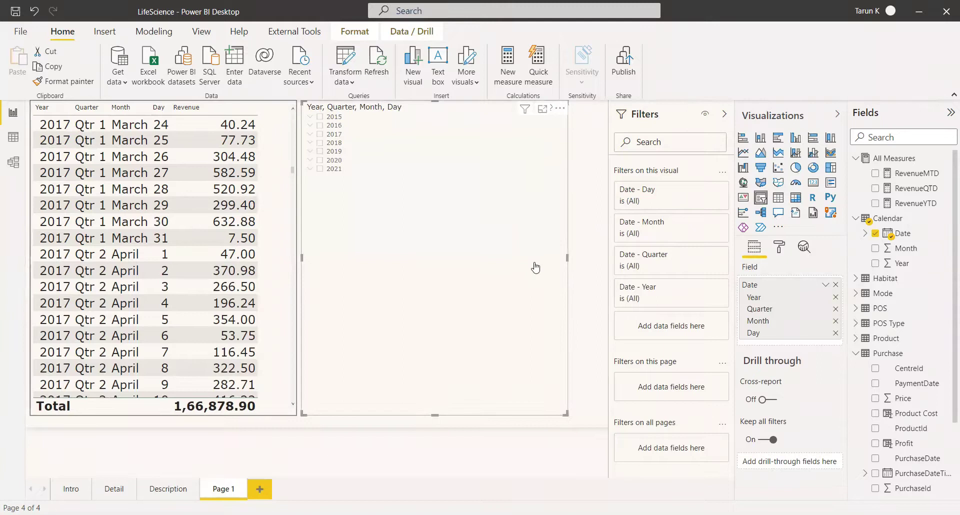
Limit the slicer's Date - Year filter to 2017 and 2018 using basic filtering
click(705, 288)
click(677, 334)
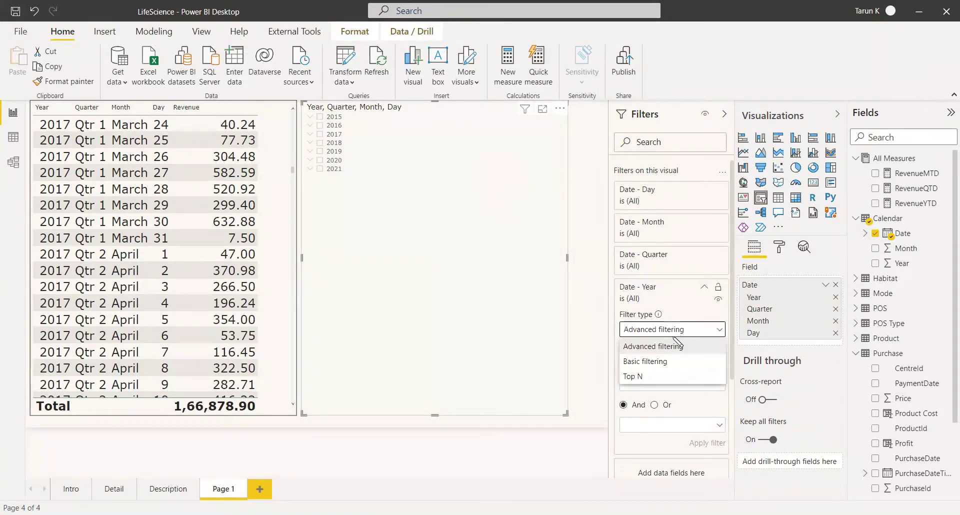
click(657, 362)
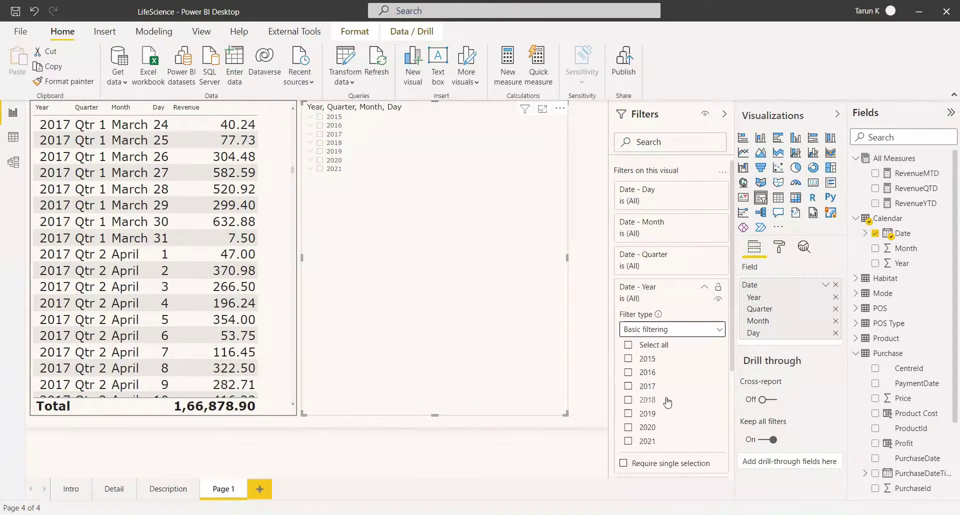
click(628, 387)
click(628, 400)
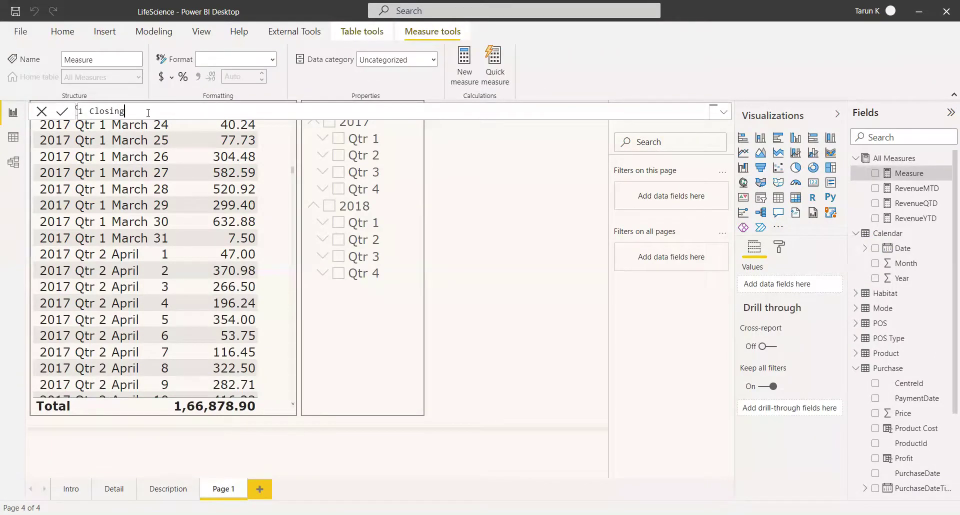
Name the new measure ClosingBalanceMth and insert the CLOSINGBALANCEMONTH function
scroll(146, 115, up, 3)
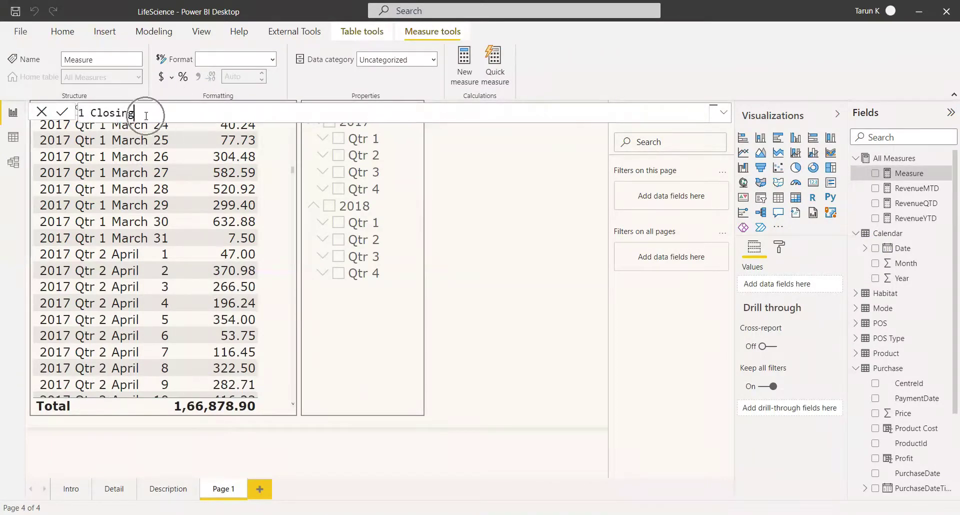
scroll(146, 115, up, 1)
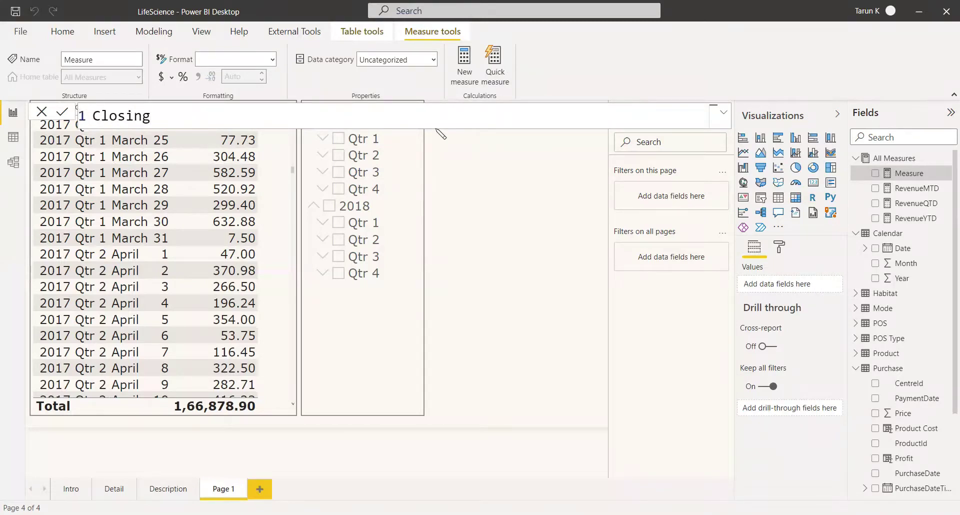
text(BalanceMth=)
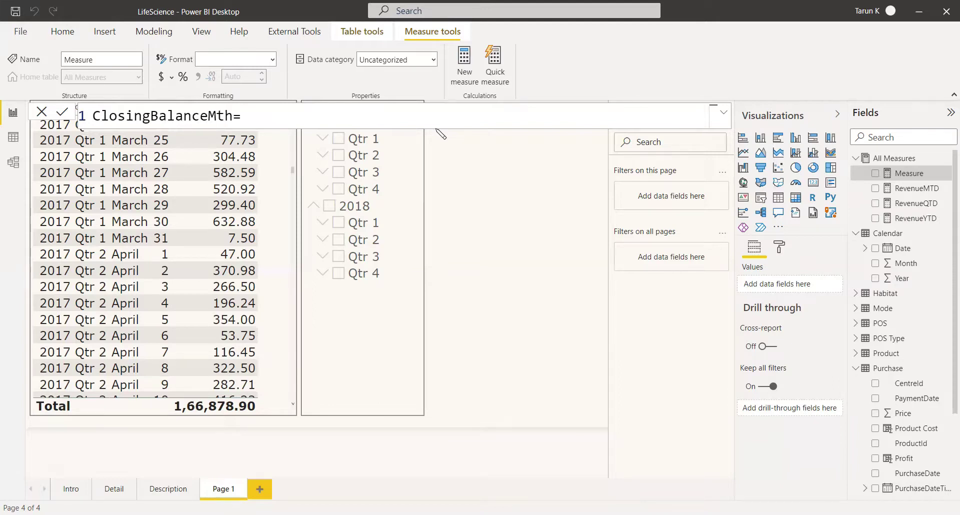
key(BackSpace)
key(BackSpace)
text(closing)
key(BackSpace)
key(BackSpace)
key(BackSpace)
key(BackSpace)
key(BackSpace)
key(BackSpace)
key(BackSpace)
text(= clos)
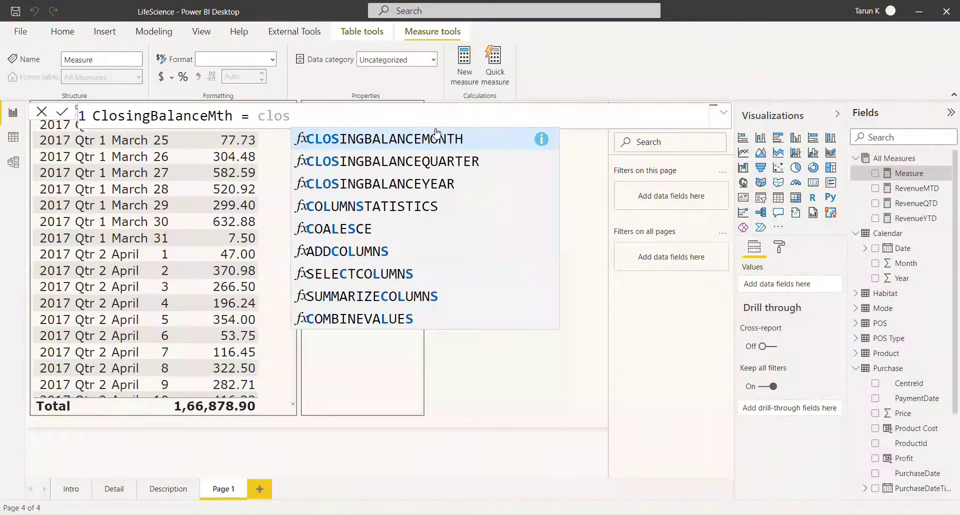
text(ing)
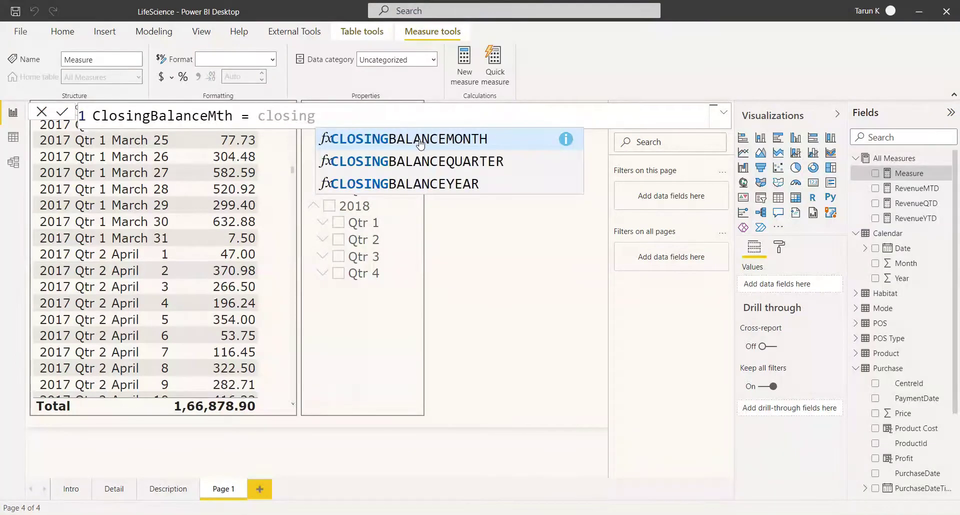
click(420, 144)
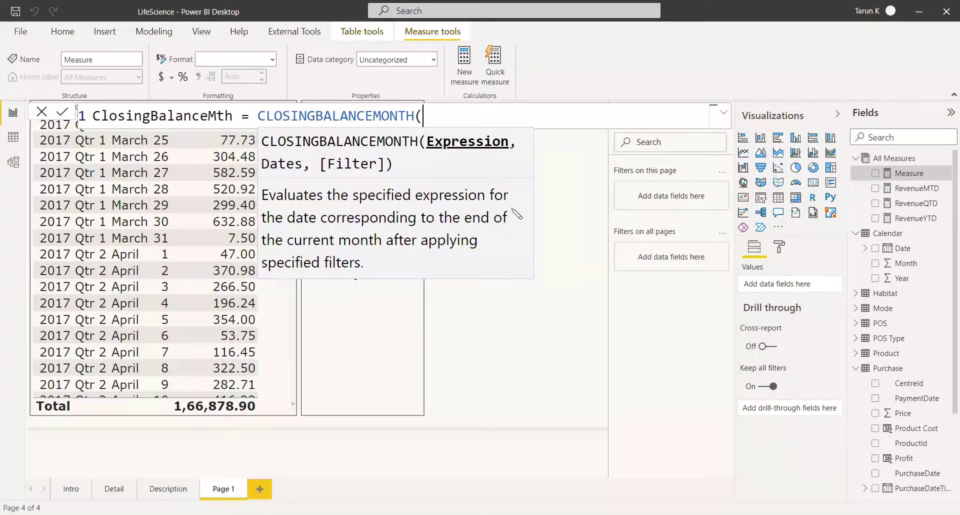
Complete the arguments SUMX(Purchase, Purchase[Revenue]) and 'Calendar'[Date], then commit the measure
text(sumx)
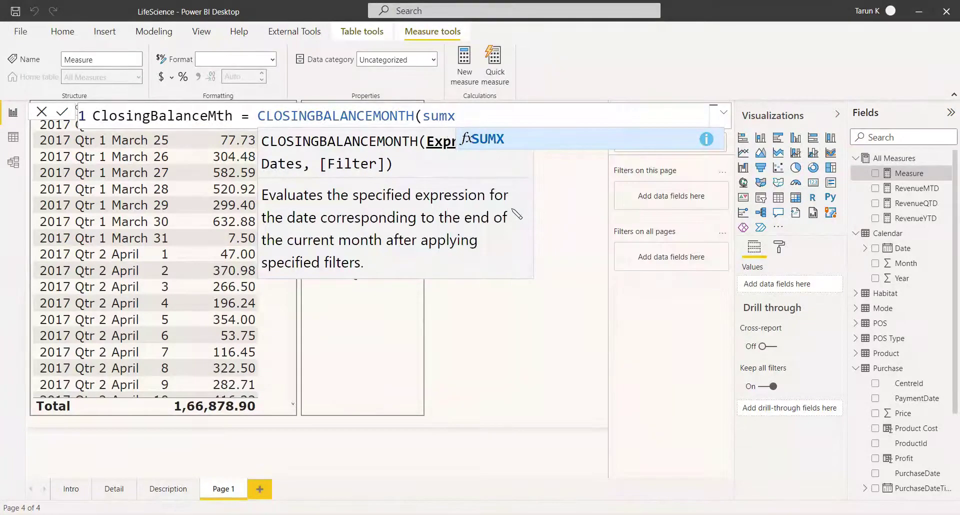
key(Tab)
text(Purchase)
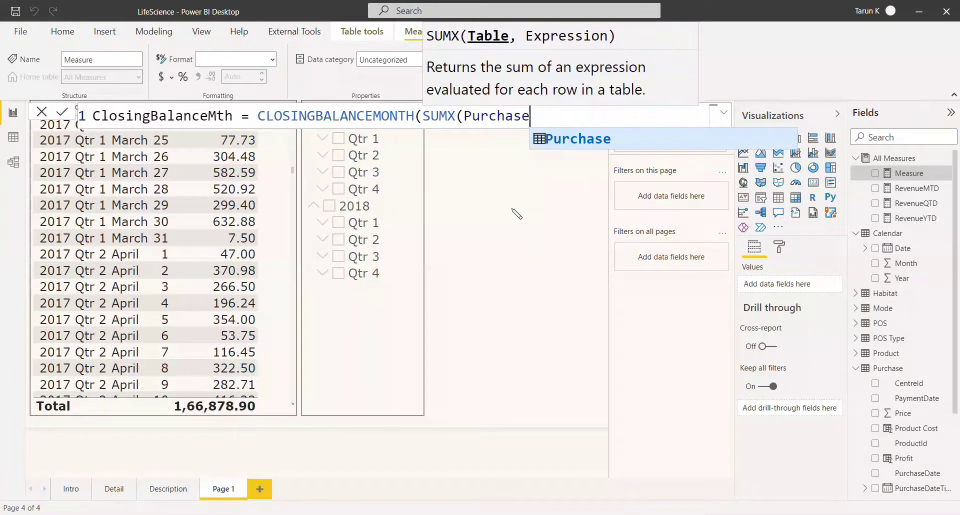
text(, rev)
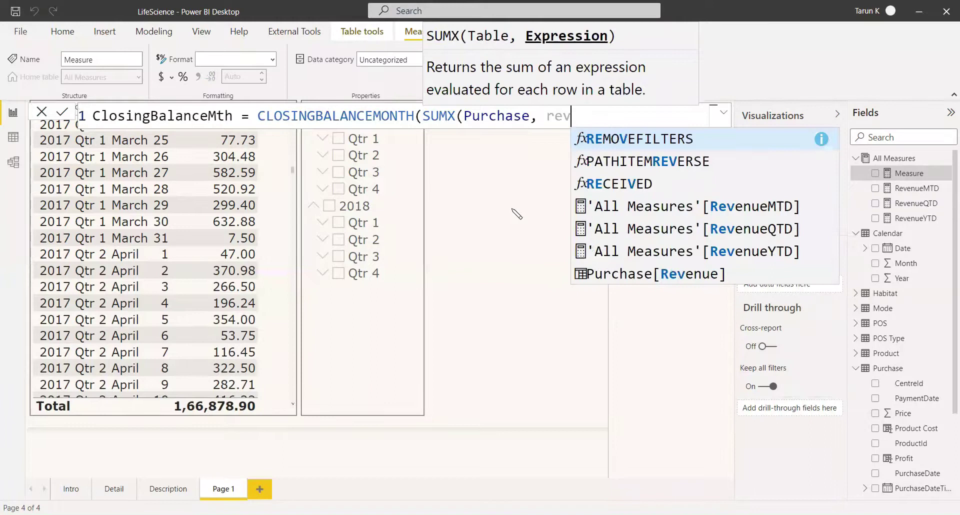
key(Down)
key(Down)
key(Down)
key(Down)
key(Down)
key(Down)
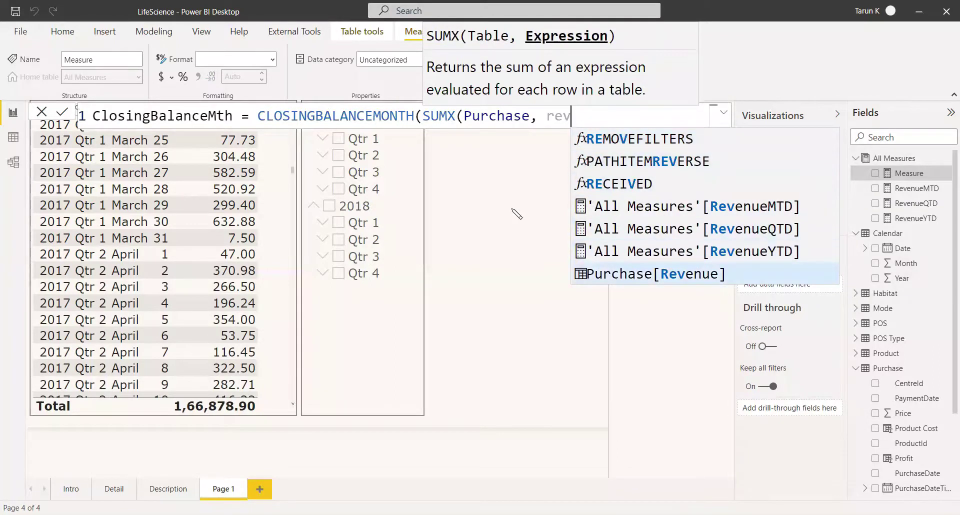
key(Tab)
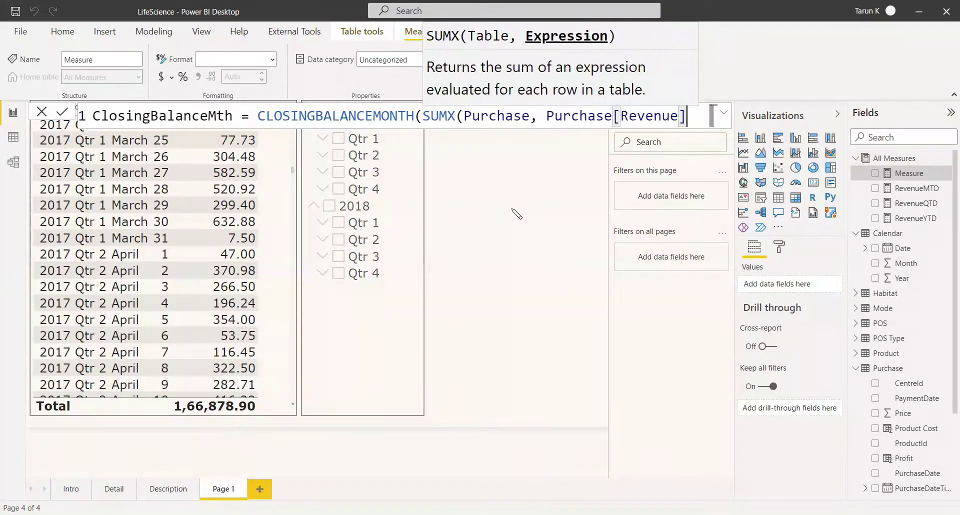
text())
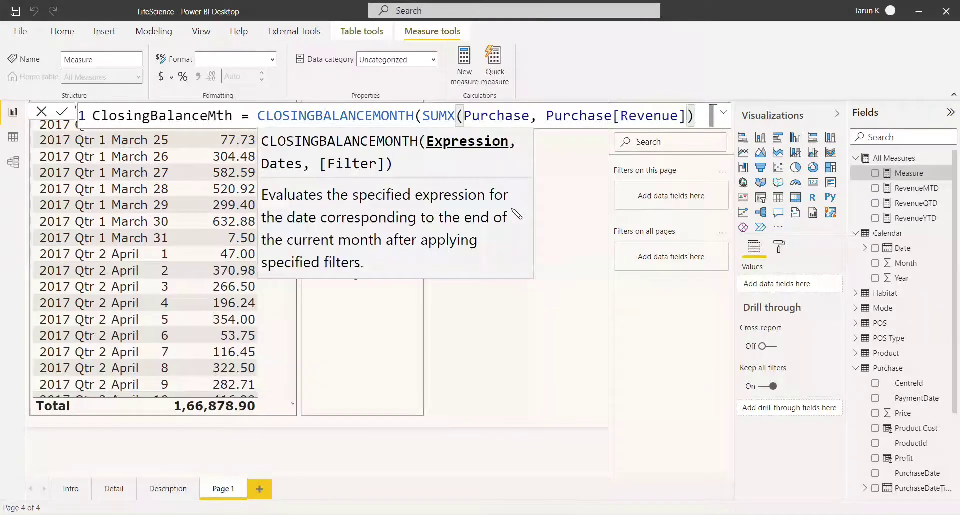
text(,)
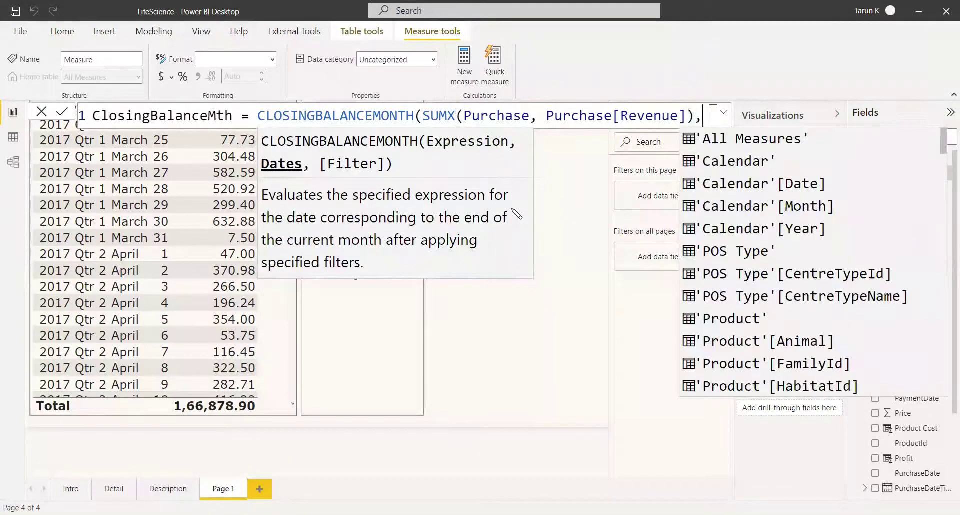
click(780, 181)
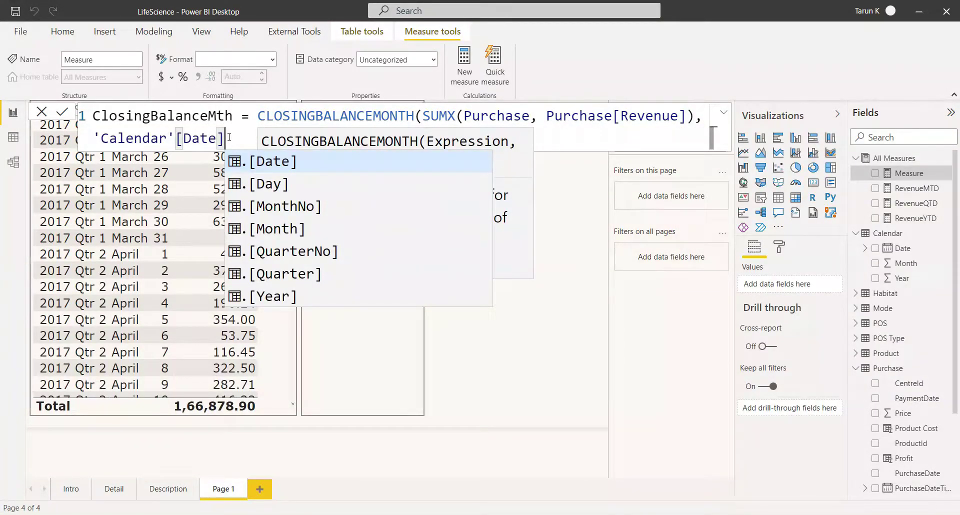
text())
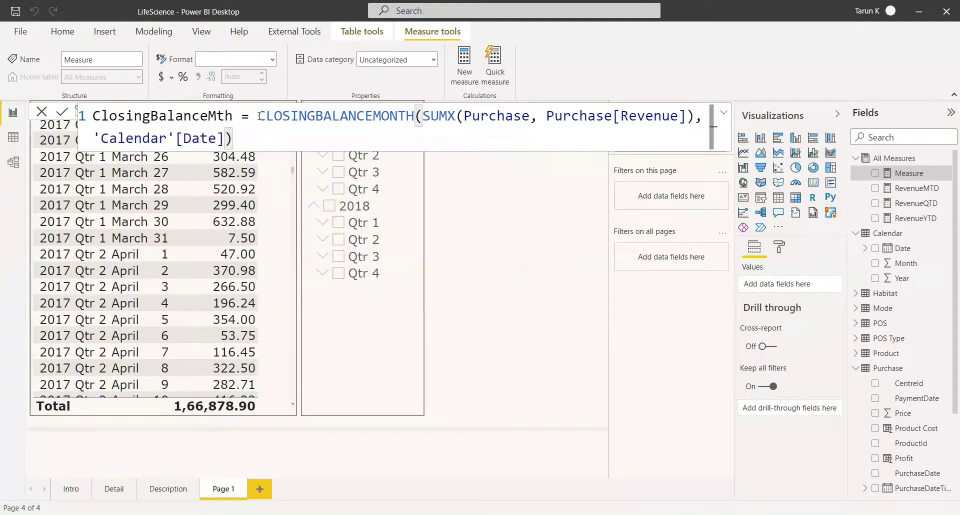
drag(260, 114, 260, 135)
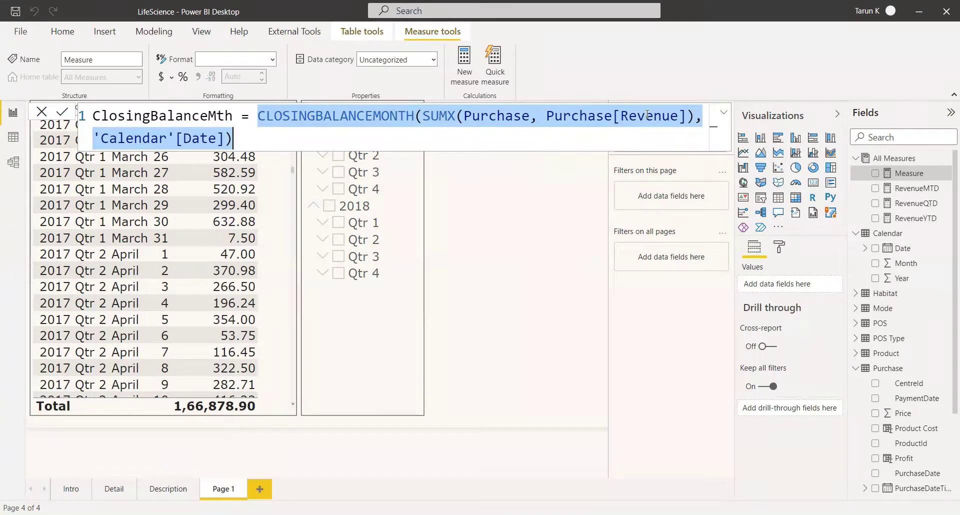
click(266, 140)
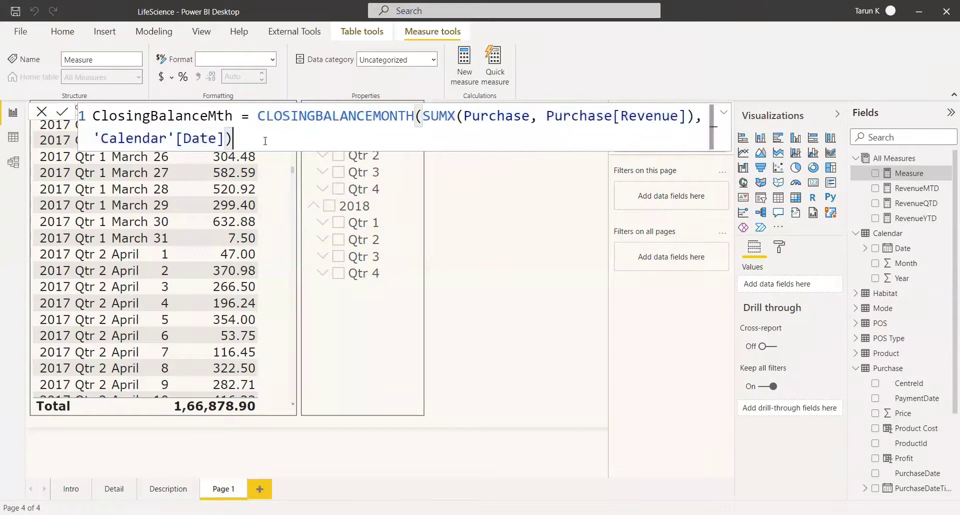
key(Return)
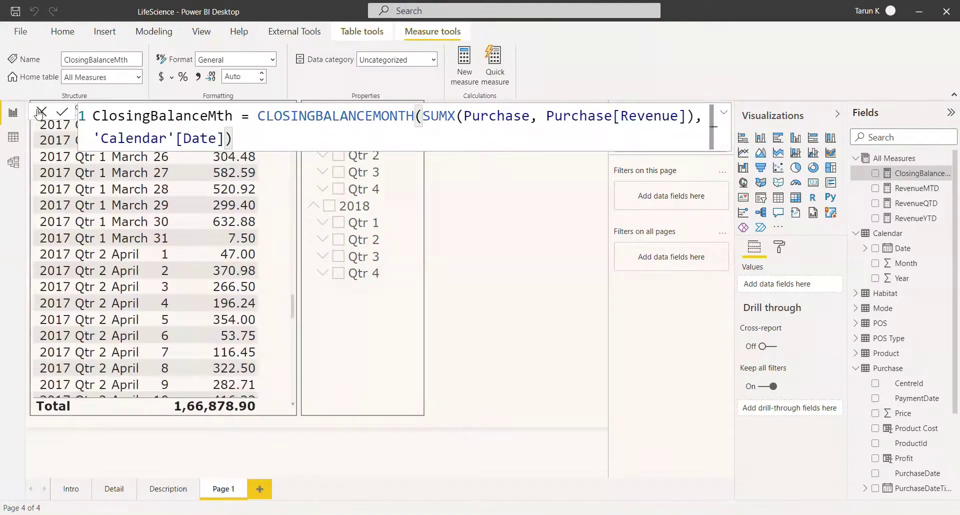
Add a multi-row card showing the ClosingBalanceMth measure
click(530, 258)
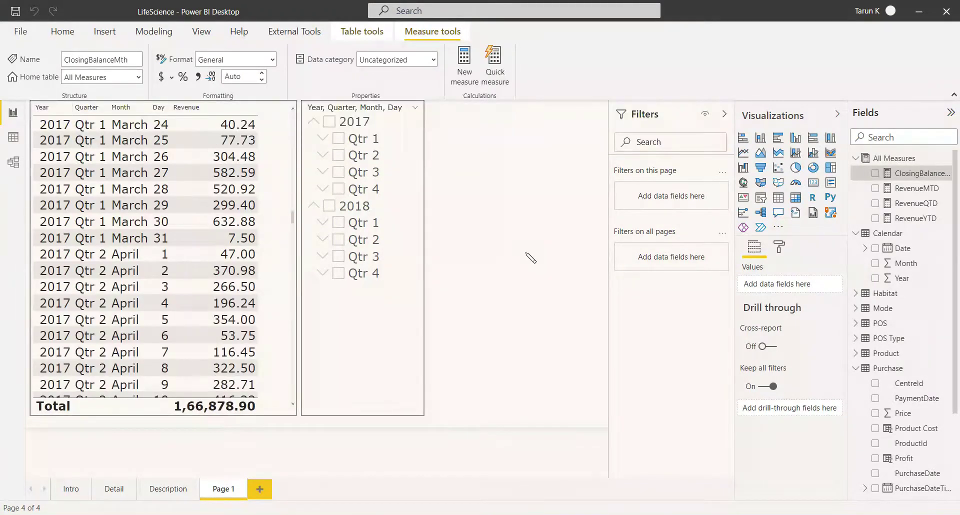
click(832, 183)
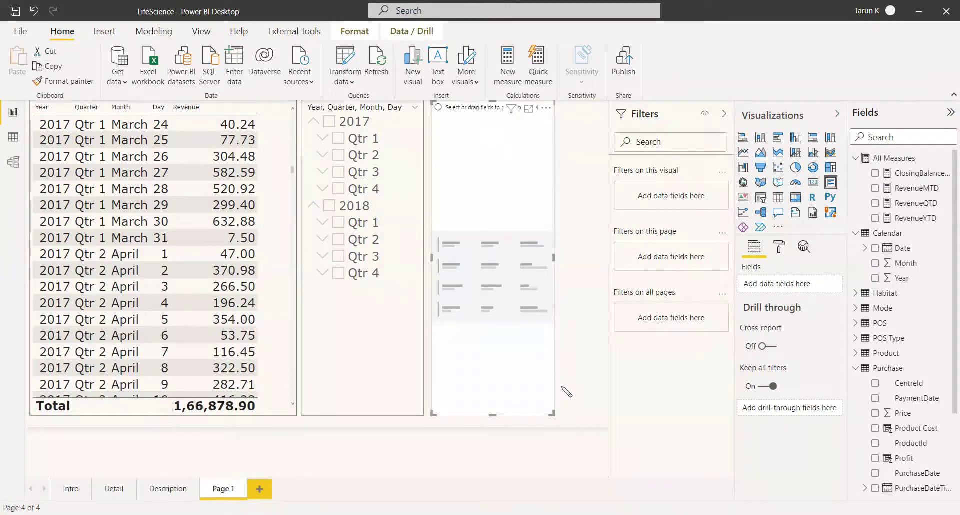
click(875, 173)
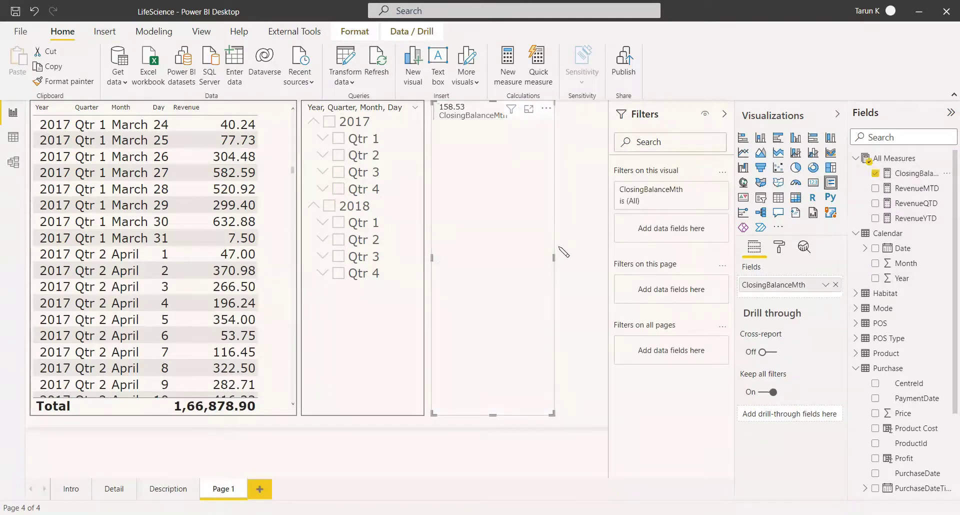
Enlarge the card's data label text, then expand 2017 Qtr 1 in the slicer
click(779, 248)
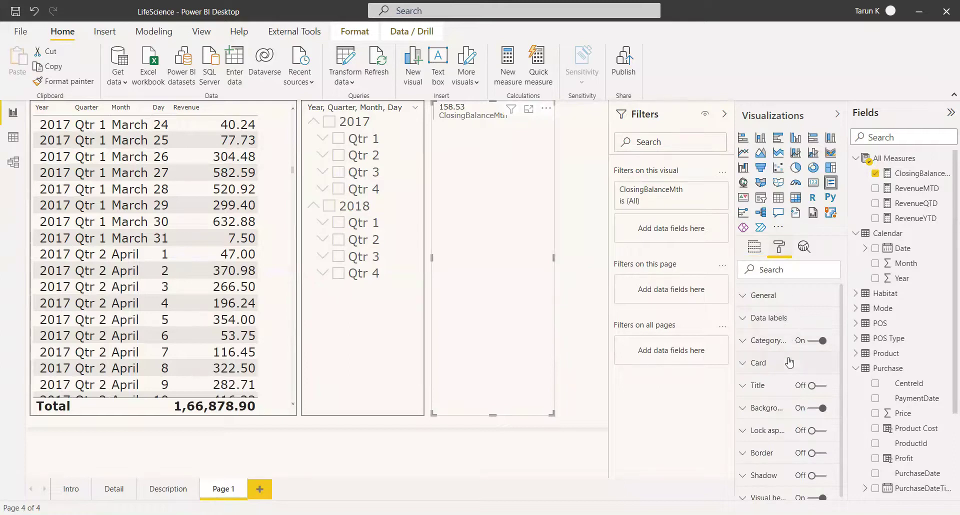
click(744, 322)
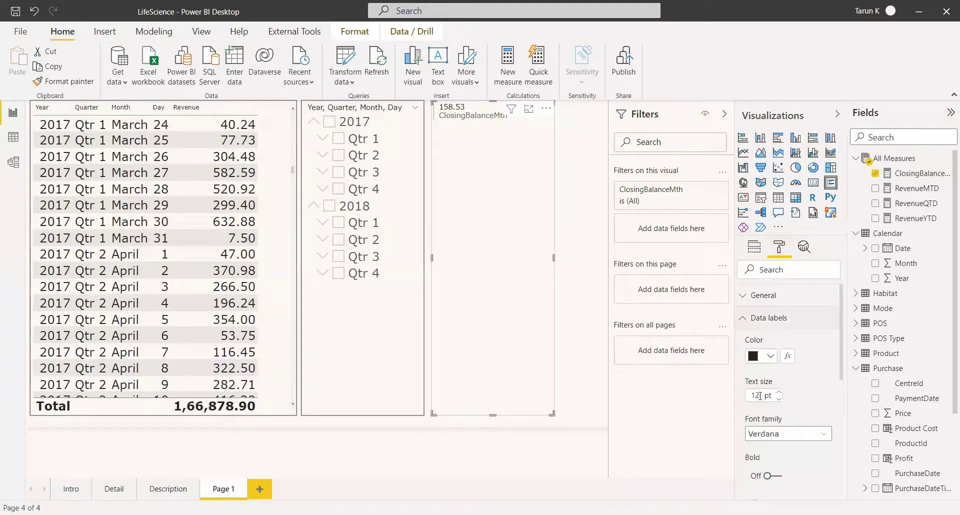
click(580, 403)
mouse_move(497, 169)
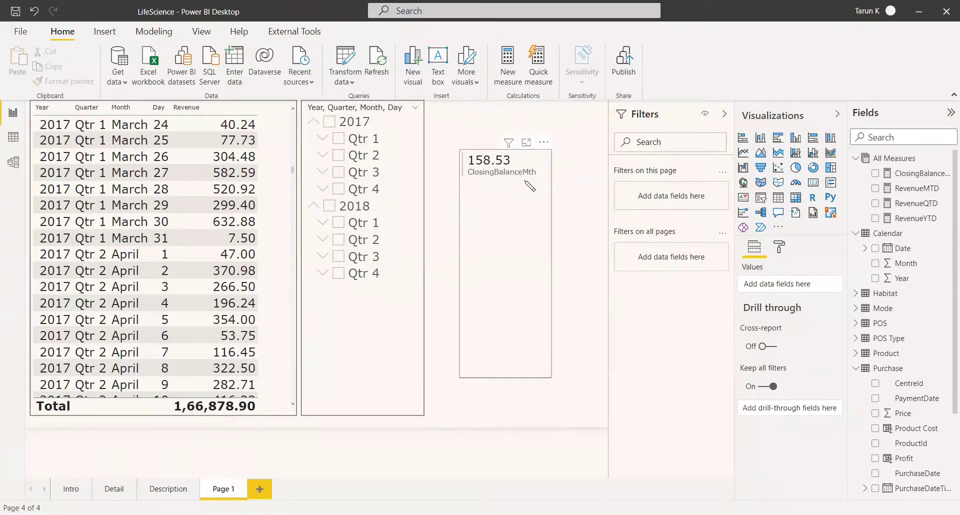
click(323, 139)
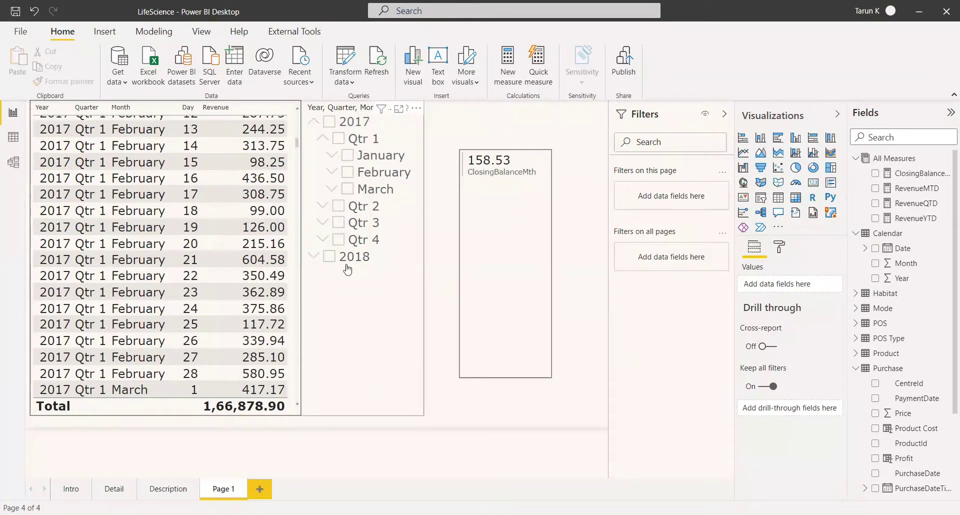
mouse_move(495, 170)
click(172, 414)
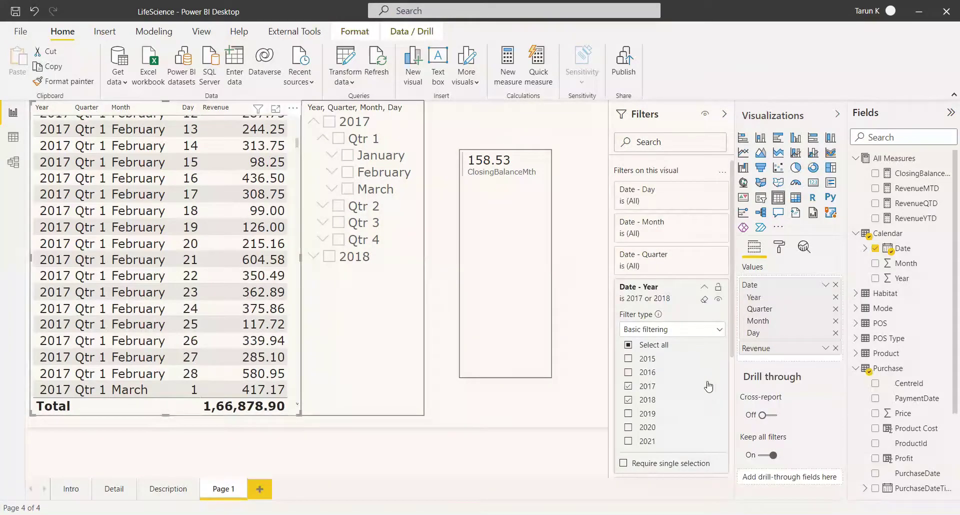
click(705, 299)
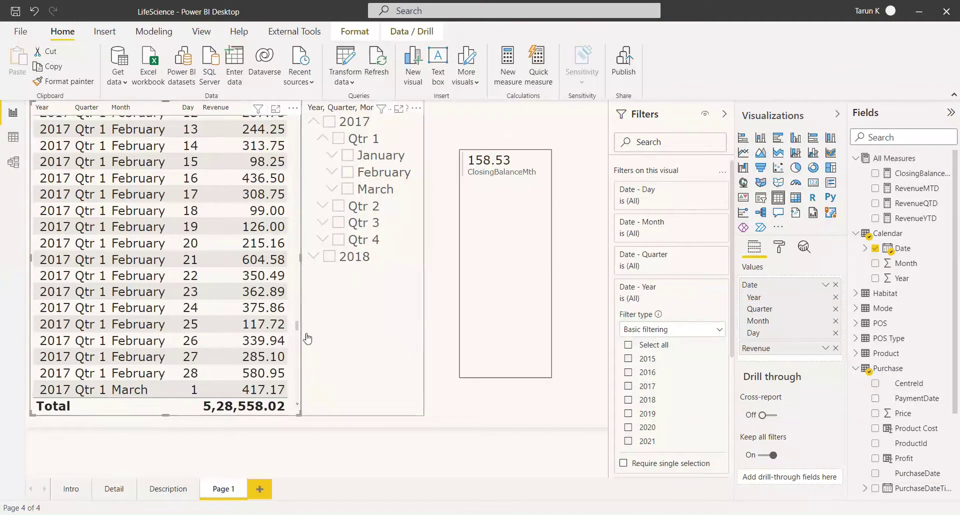
drag(297, 326, 303, 410)
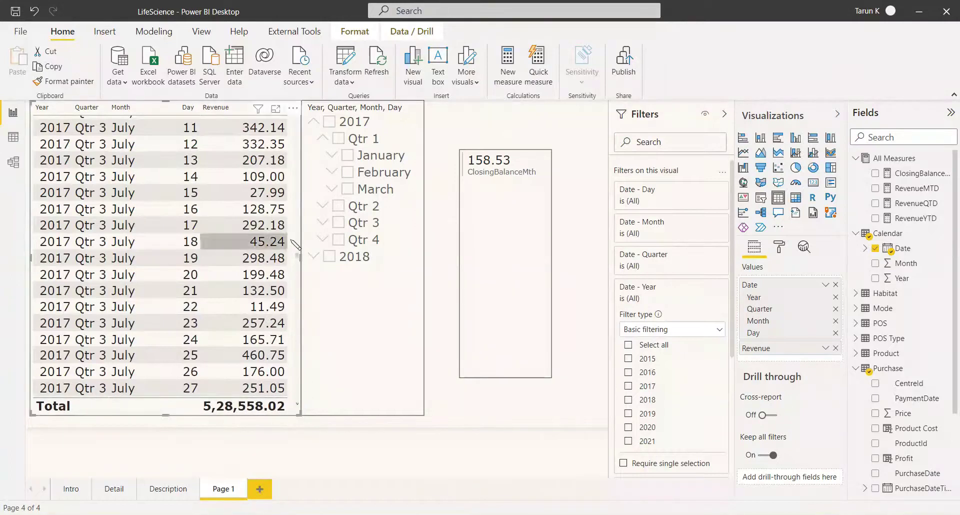
drag(299, 310, 298, 403)
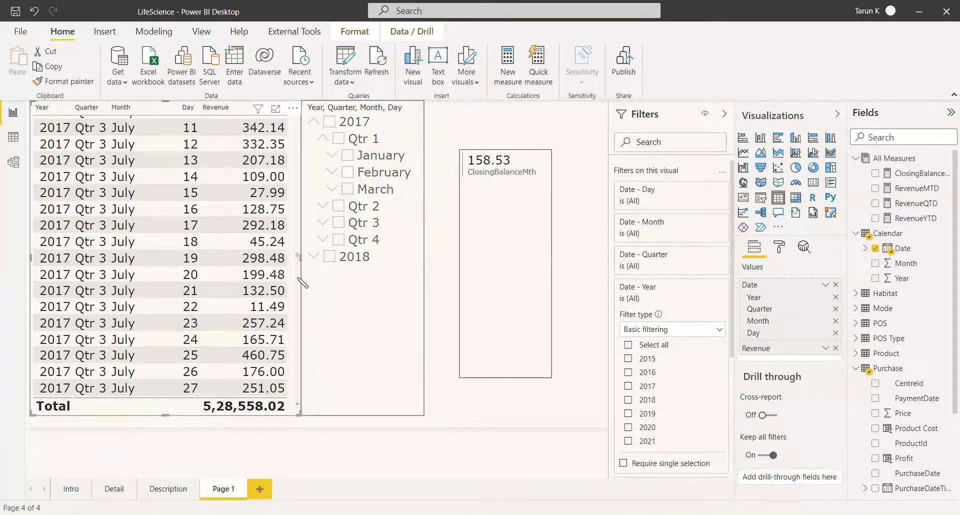
drag(301, 260, 300, 413)
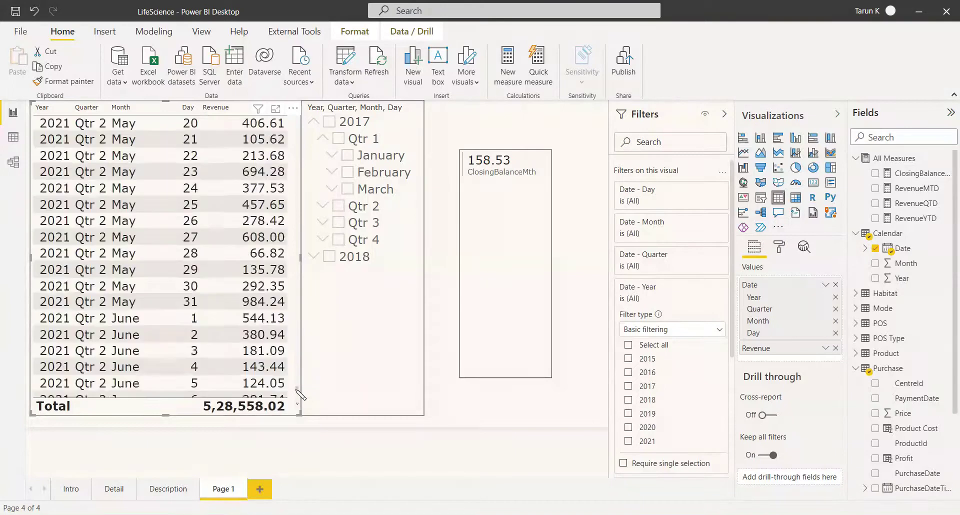
scroll(217, 349, down, 10)
scroll(217, 348, down, 4)
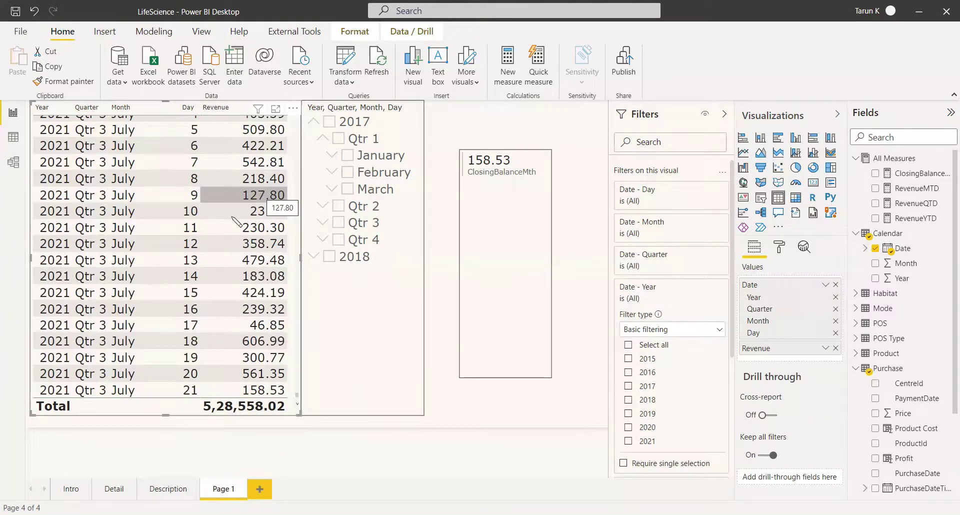
click(628, 400)
click(629, 386)
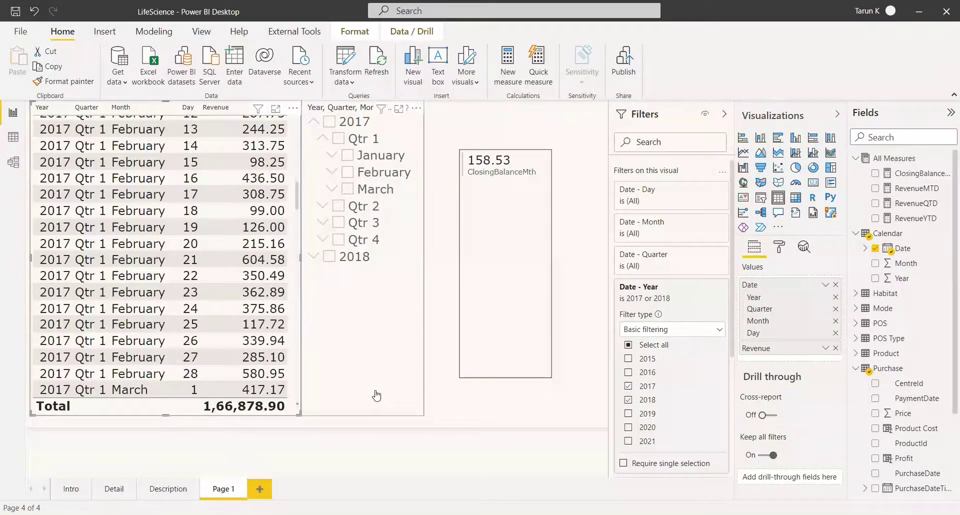
click(377, 394)
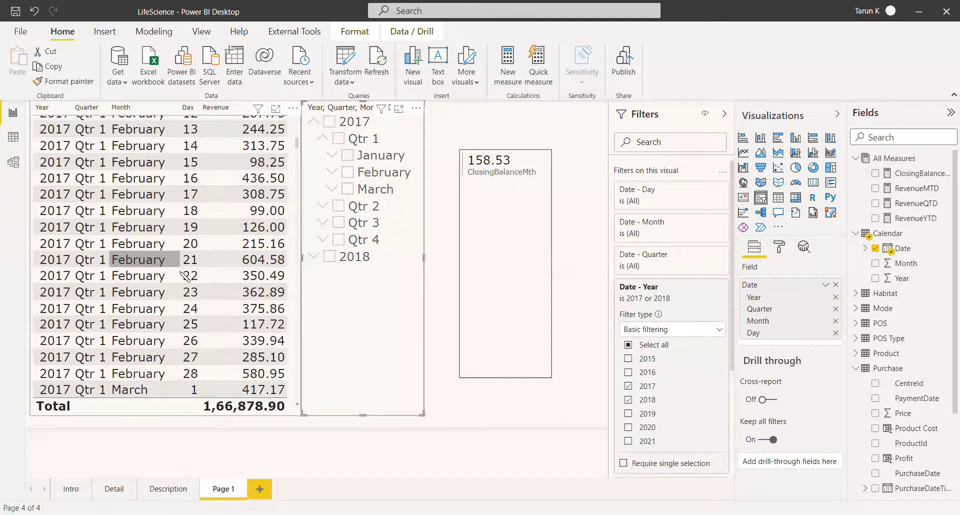
Set the Revenue table's interaction with the slicer to None via Edit interactions
click(258, 343)
click(398, 343)
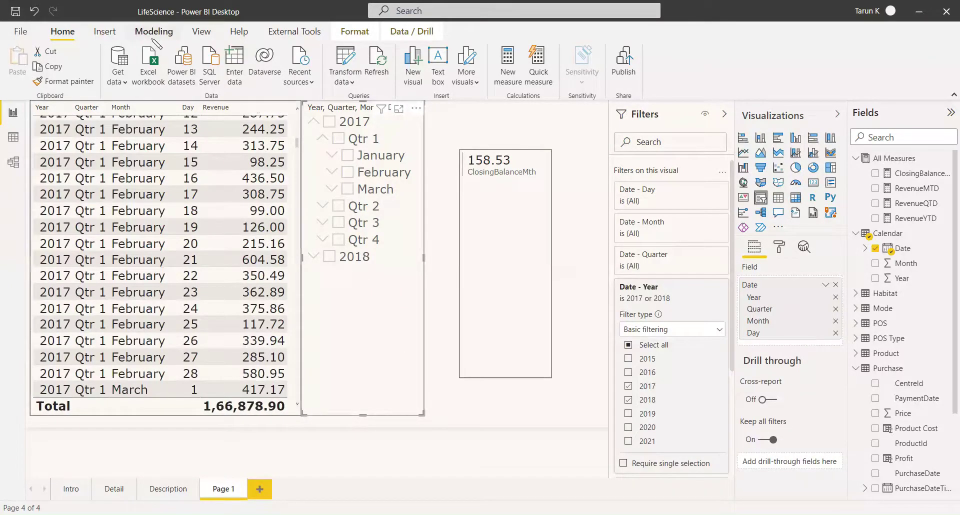
click(354, 31)
click(26, 74)
click(288, 108)
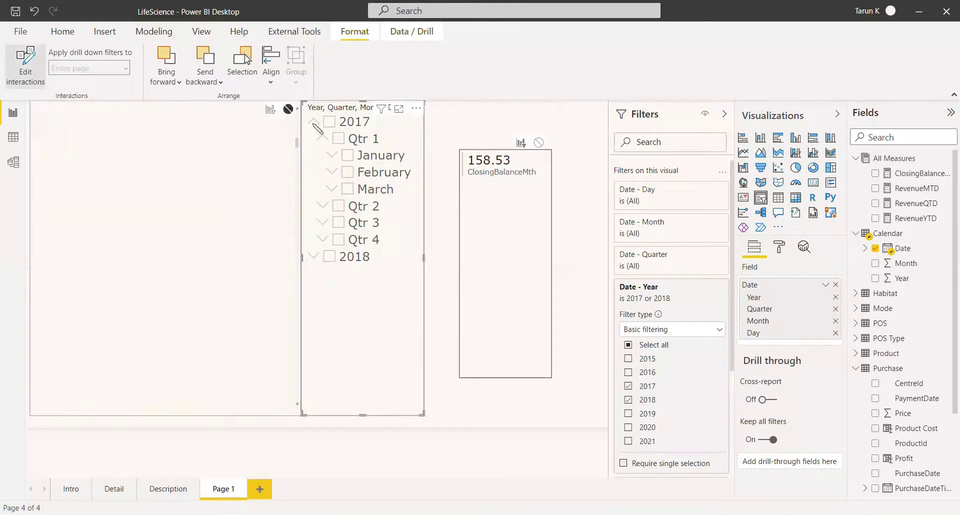
click(45, 74)
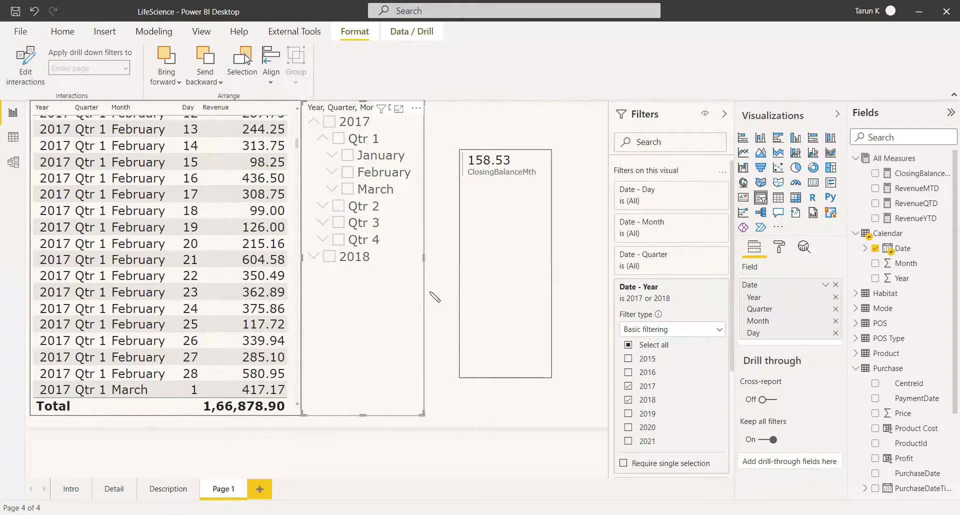
Select February 2017 in the slicer so the card reads 580.95
click(348, 172)
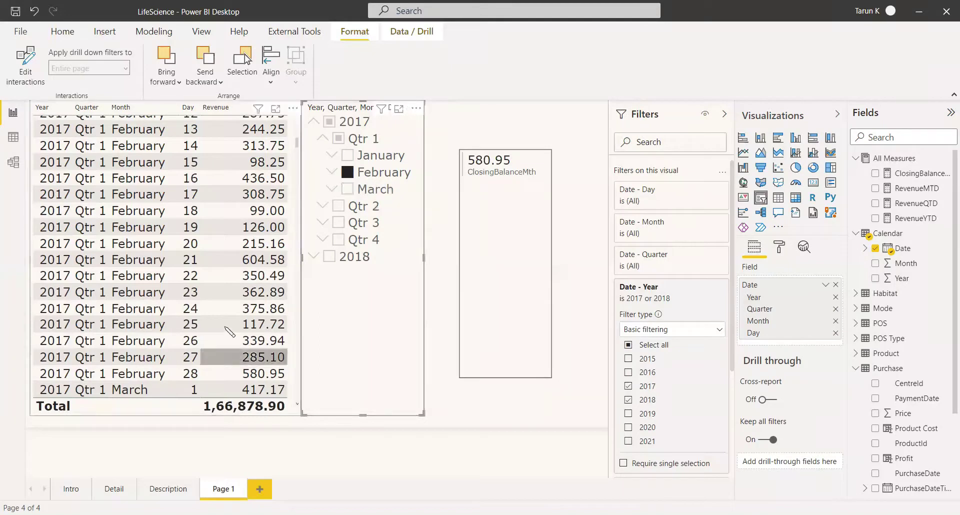
scroll(195, 242, down, 3)
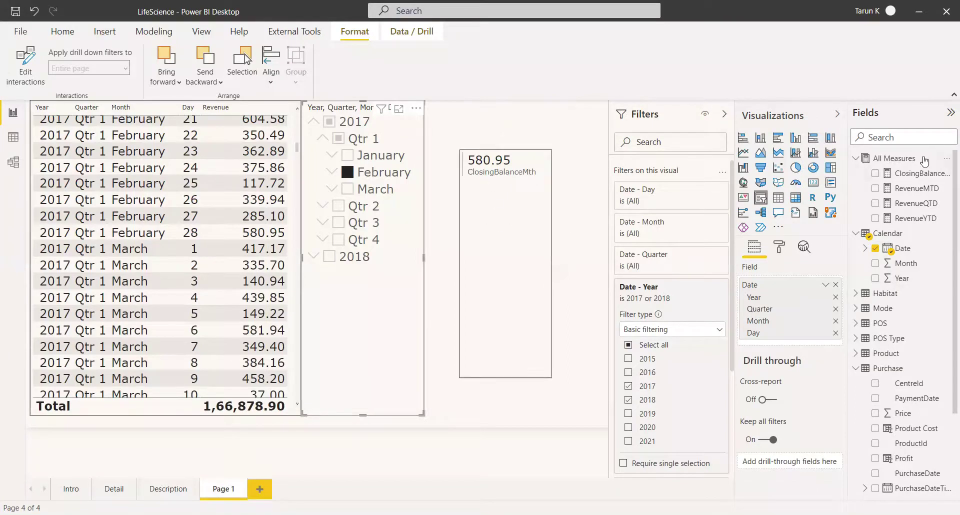
right_click(892, 160)
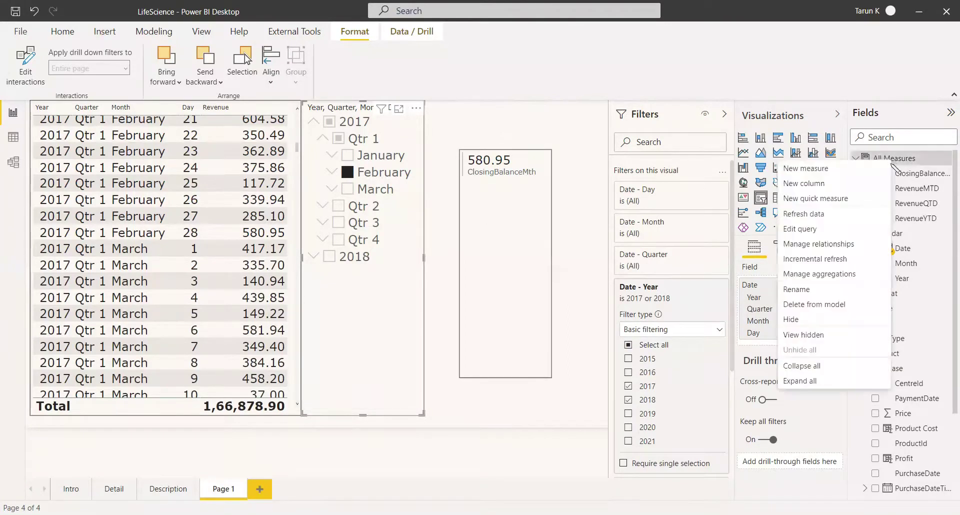
Start a new measure named ClosingBalanceQtr using the CLOSINGBALANCEQUARTER function
click(845, 173)
key(ctrl+a)
key(BackSpace)
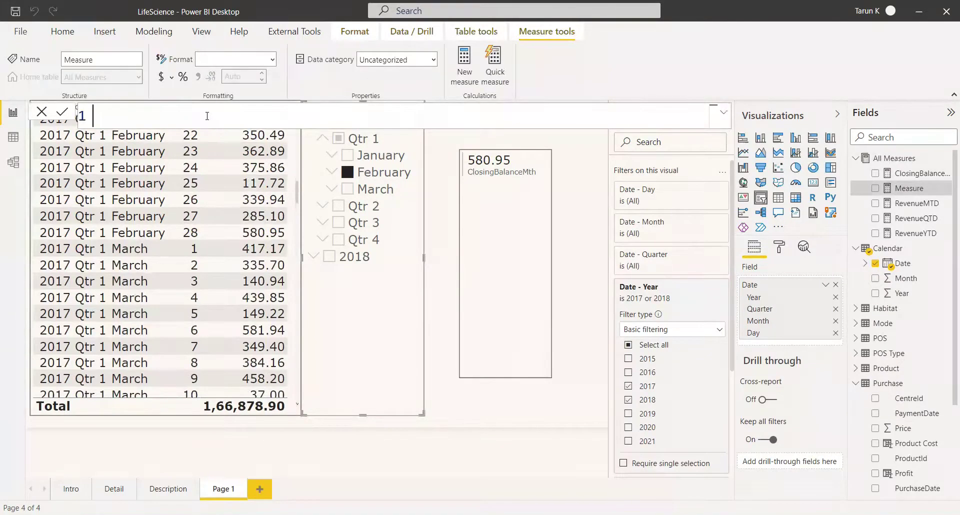
text(closing)
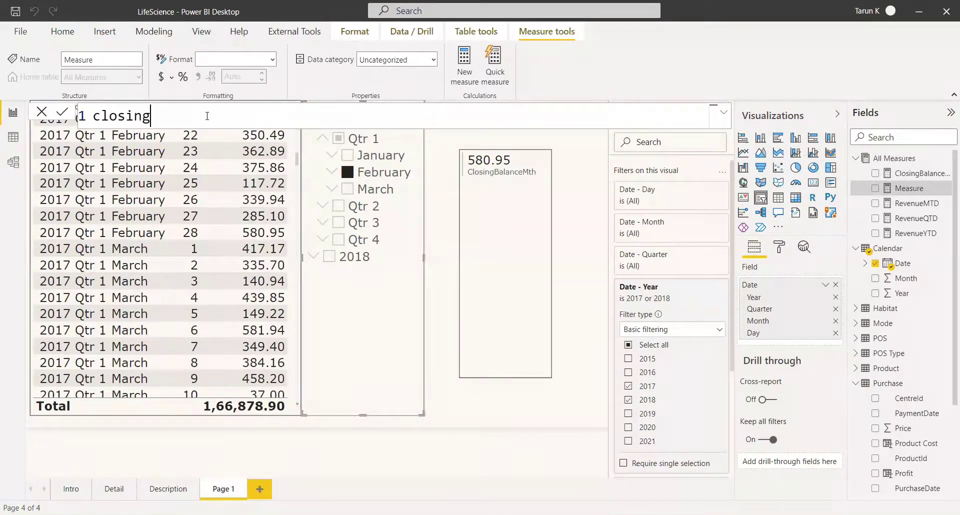
key(BackSpace)
key(BackSpace)
key(BackSpace)
key(BackSpace)
key(BackSpace)
key(BackSpace)
key(BackSpace)
text(ClosingBalanceQtr = )
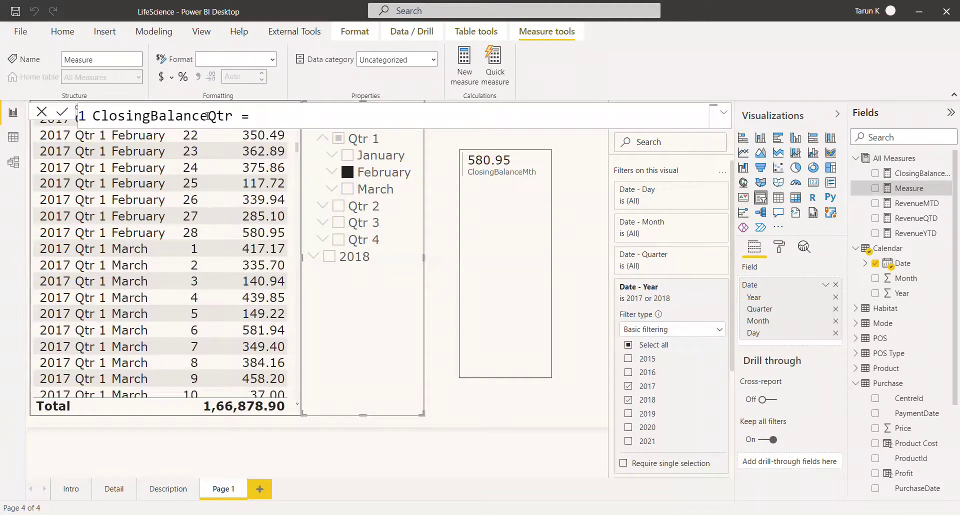
text(closing)
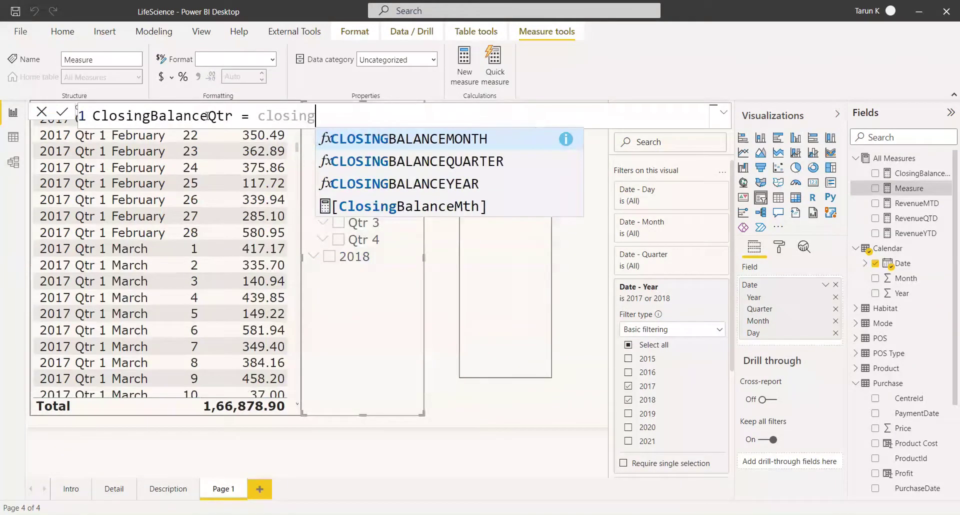
click(439, 161)
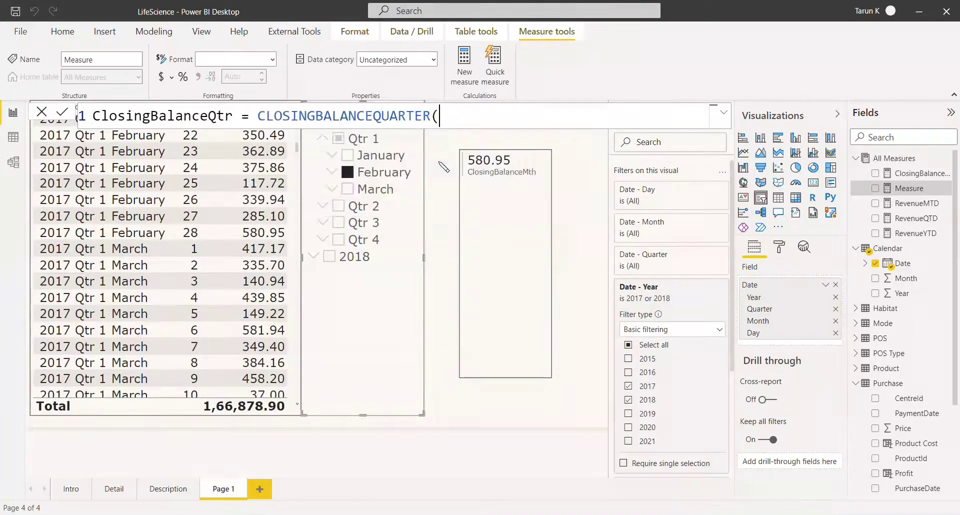
Complete the arguments SUMX(Purchase, Purchase[Revenue]) and 'Calendar'[Date], commit, and close the formula bar
text(sum)
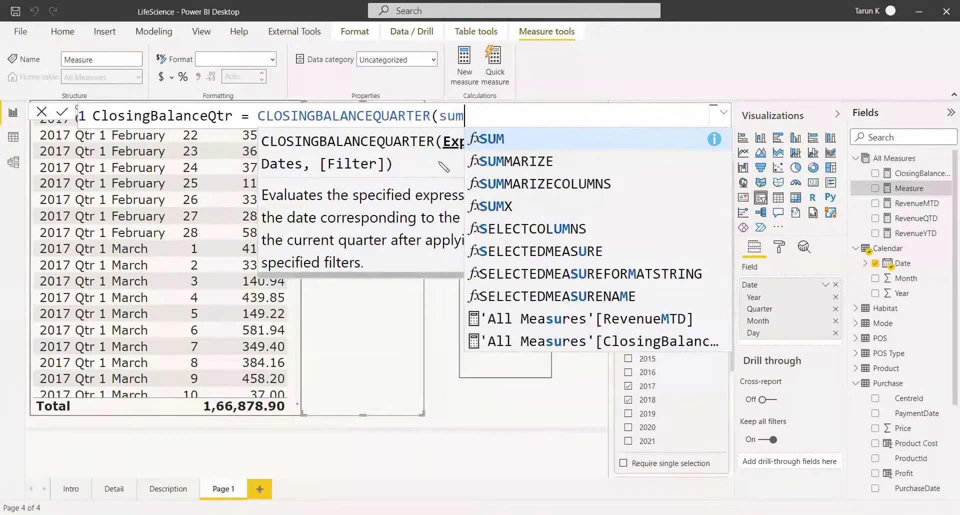
text(x)
key(Tab)
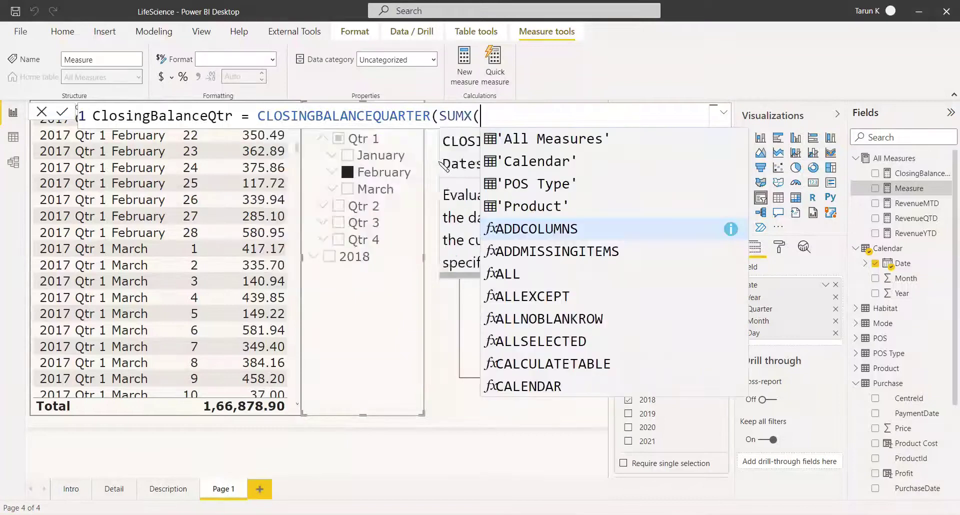
text(pur)
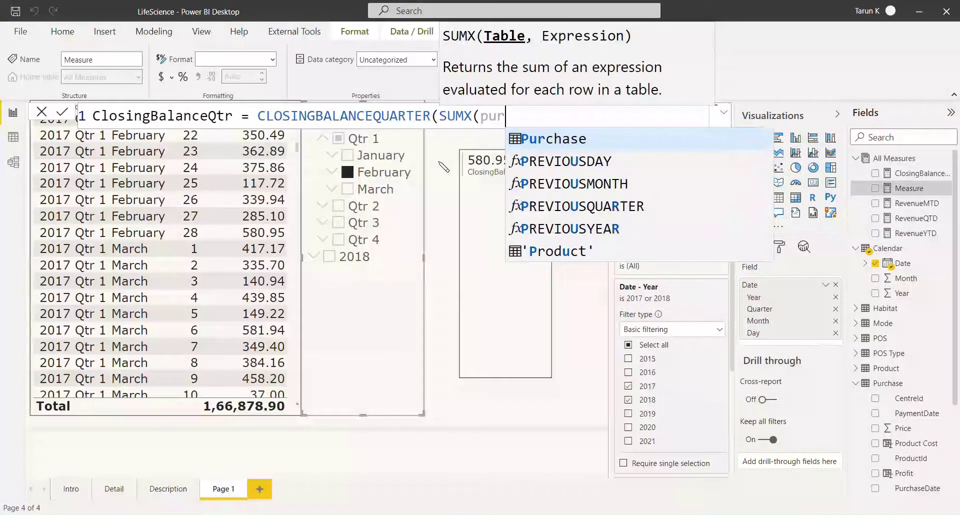
key(Tab)
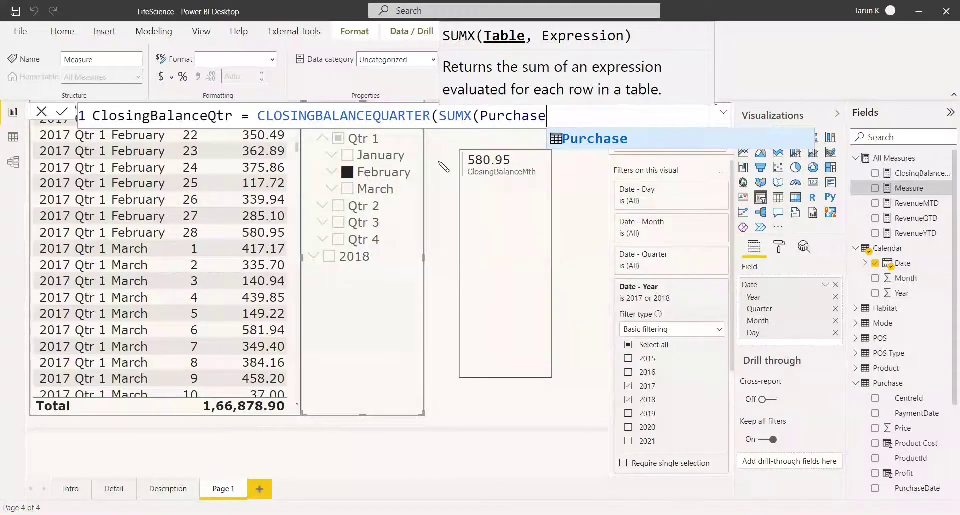
text(, re)
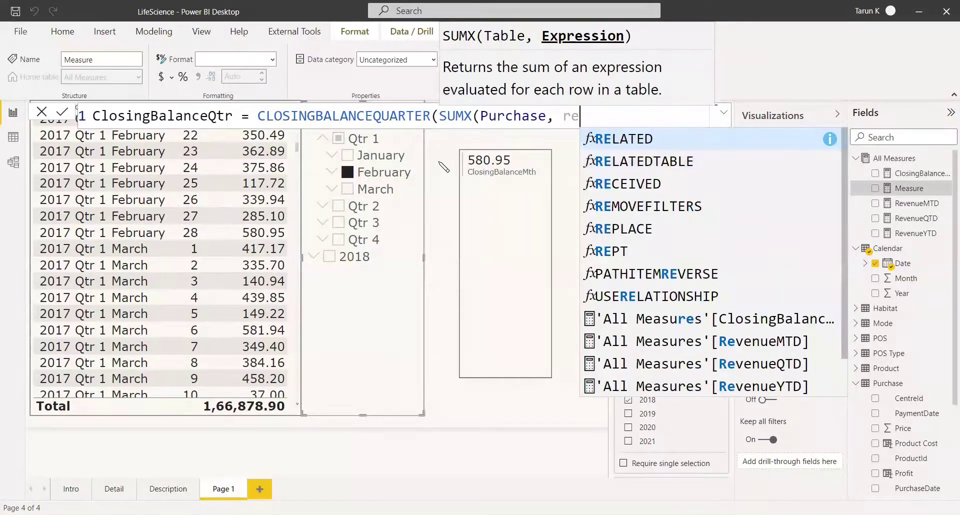
text(ve)
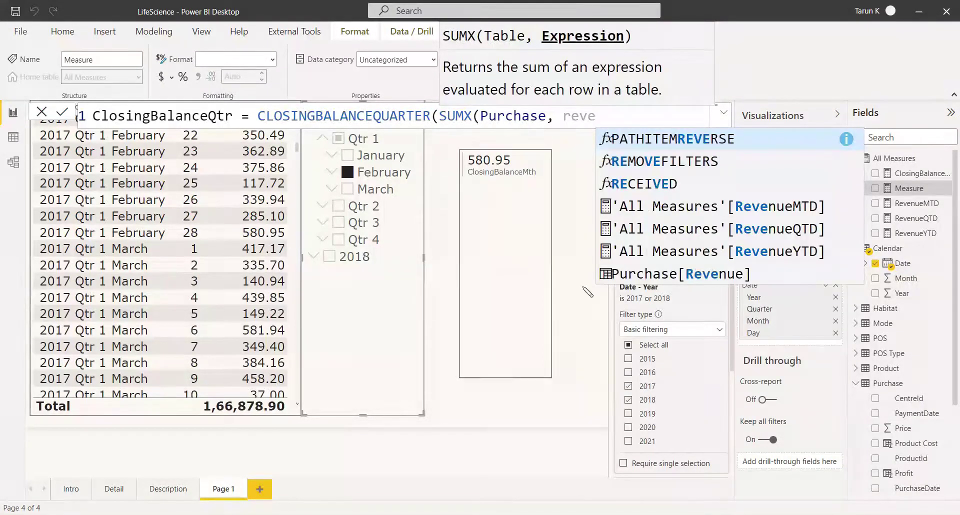
click(683, 275)
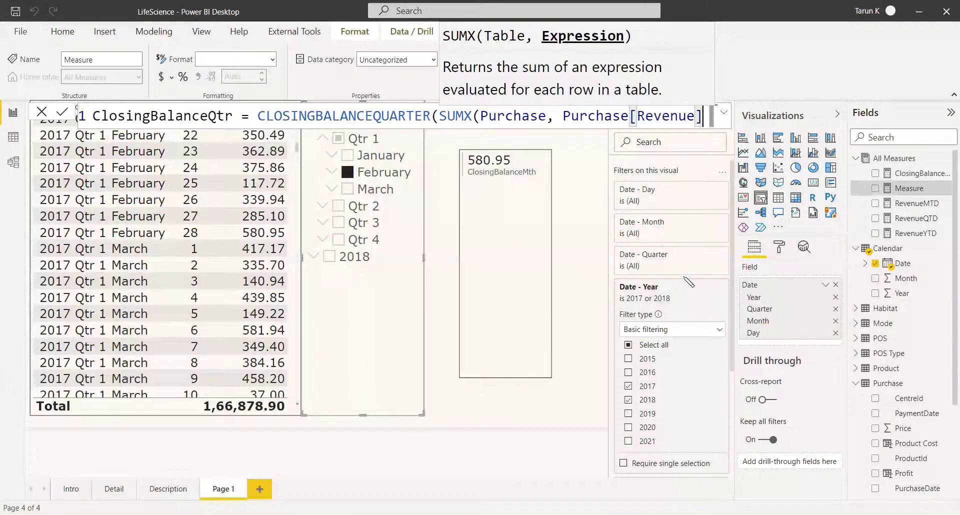
text(),)
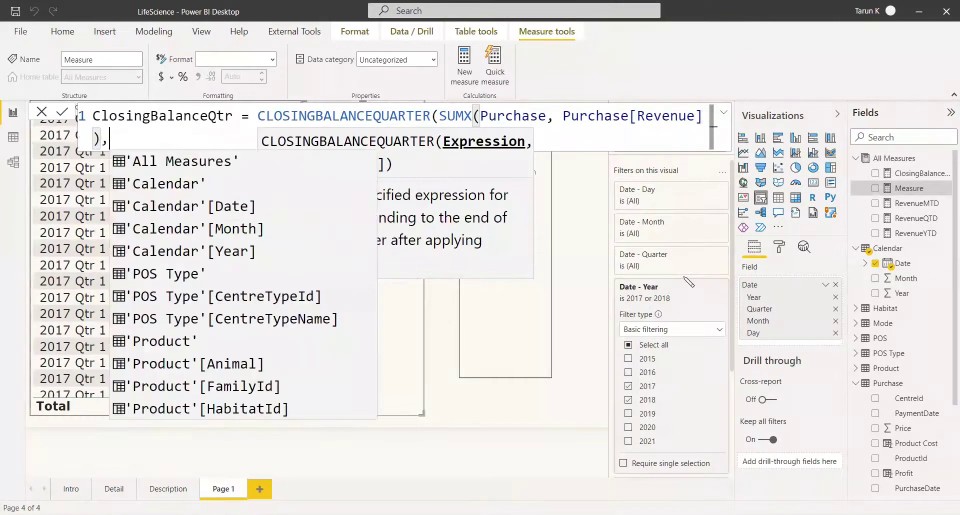
text( dat)
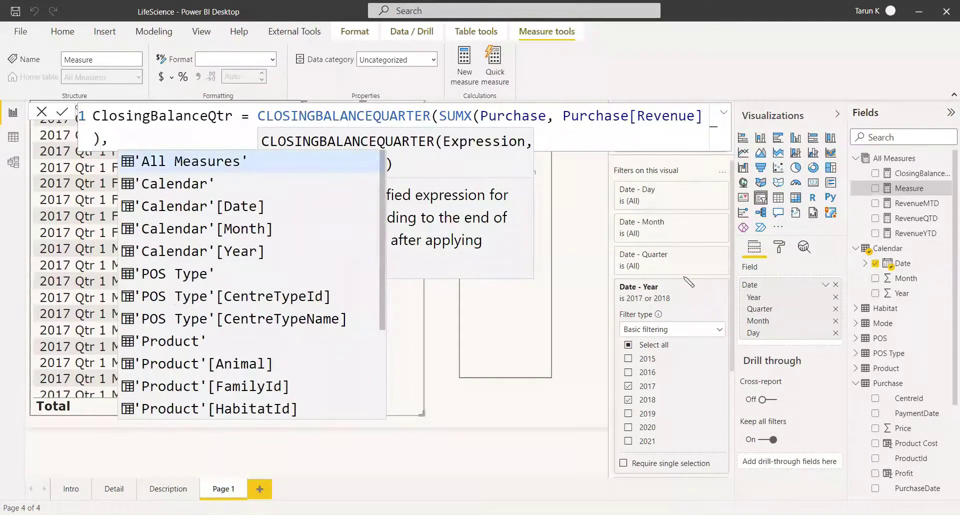
text(e)
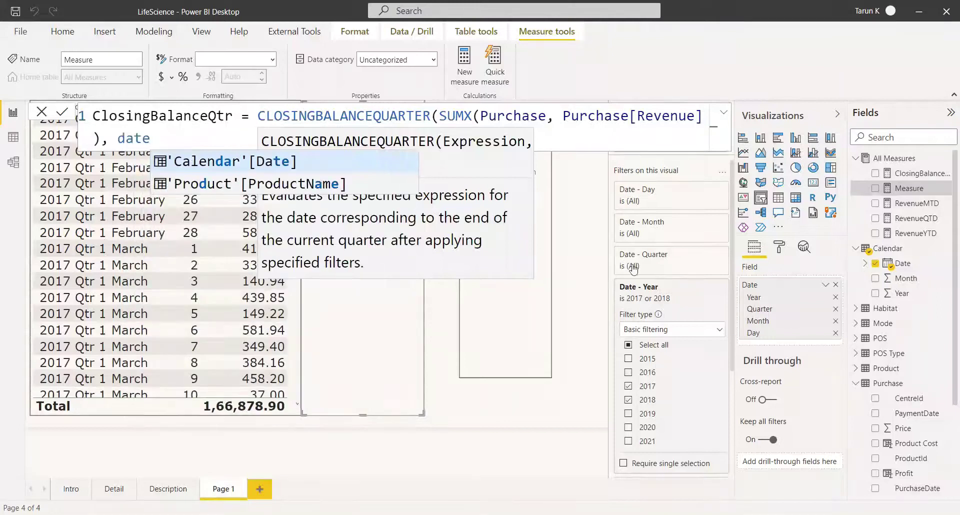
key(Tab)
text())
key(Return)
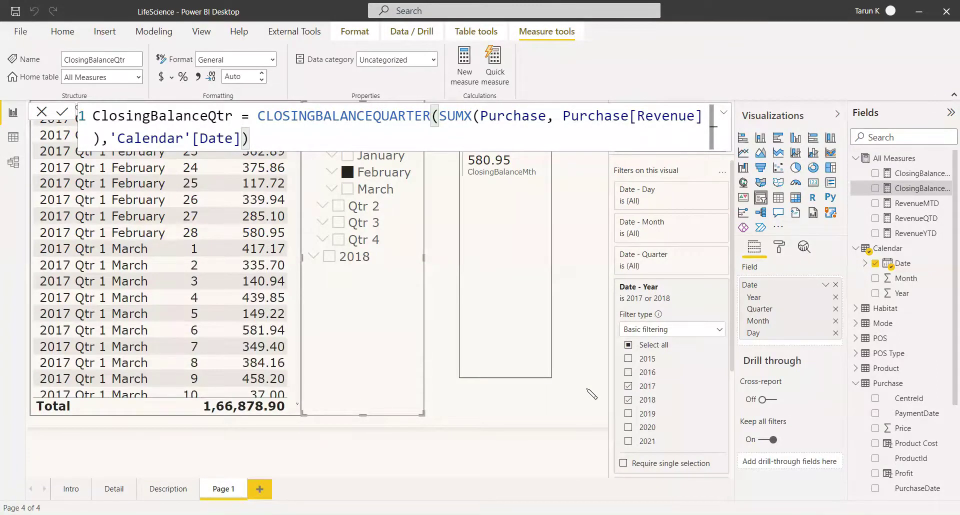
click(41, 111)
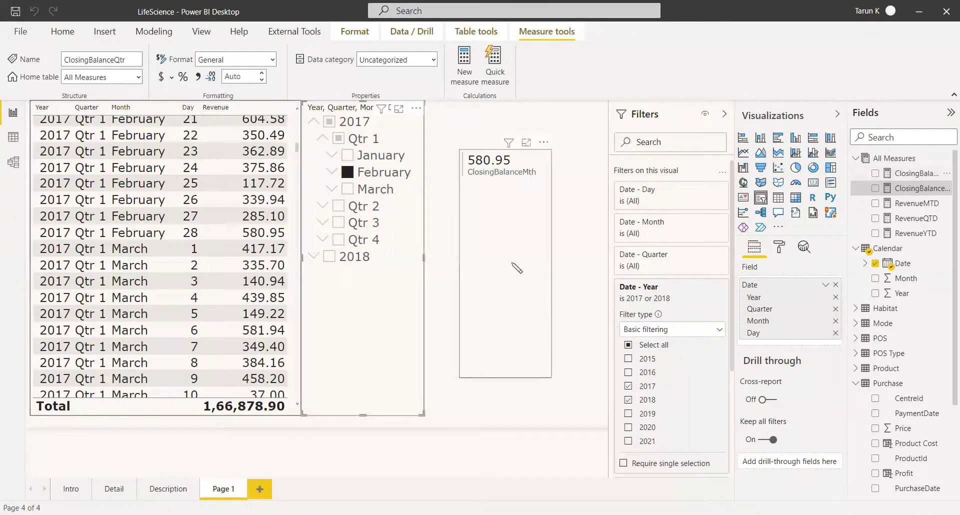
Add ClosingBalanceQtr to the card (7.50) and compare it with 31 March 2017's Revenue in the table
drag(517, 268, 520, 268)
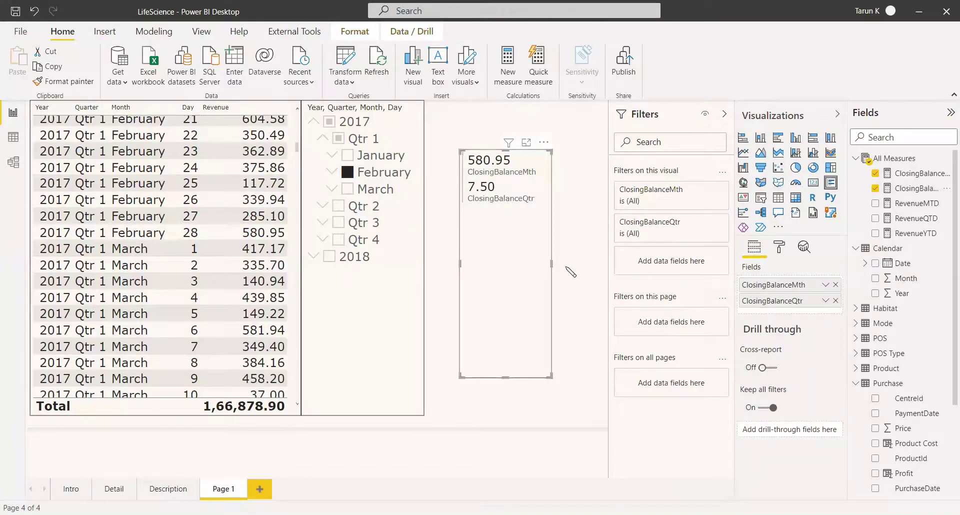
scroll(120, 280, down, 12)
scroll(96, 255, up, 1)
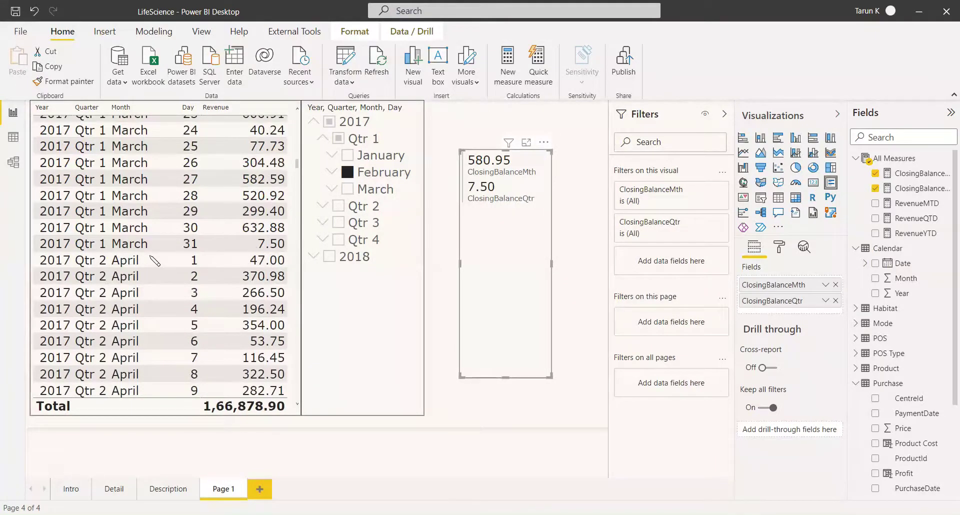
scroll(155, 261, up, 10)
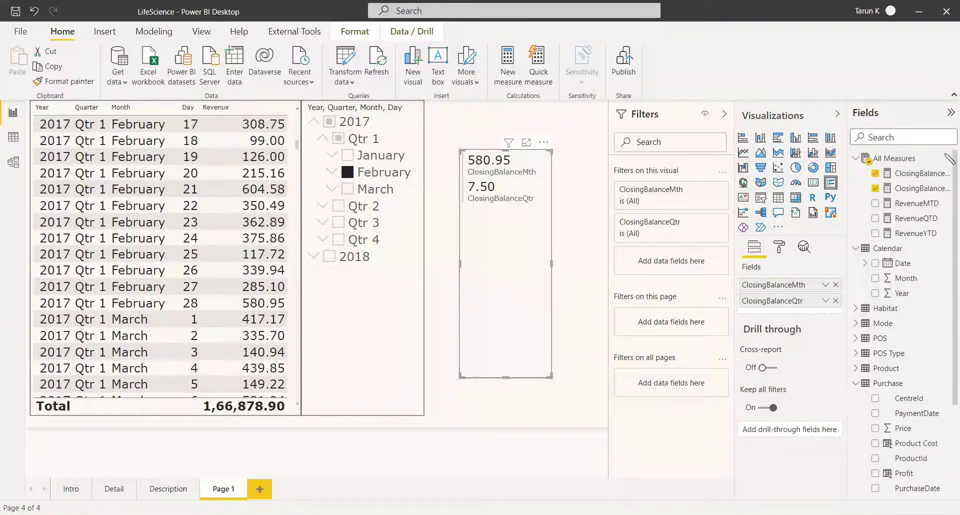
Start a new All Measures measure ClosingBalanceYr using CLOSINGBALANCEYEAR wrapped around SUMX
right_click(896, 161)
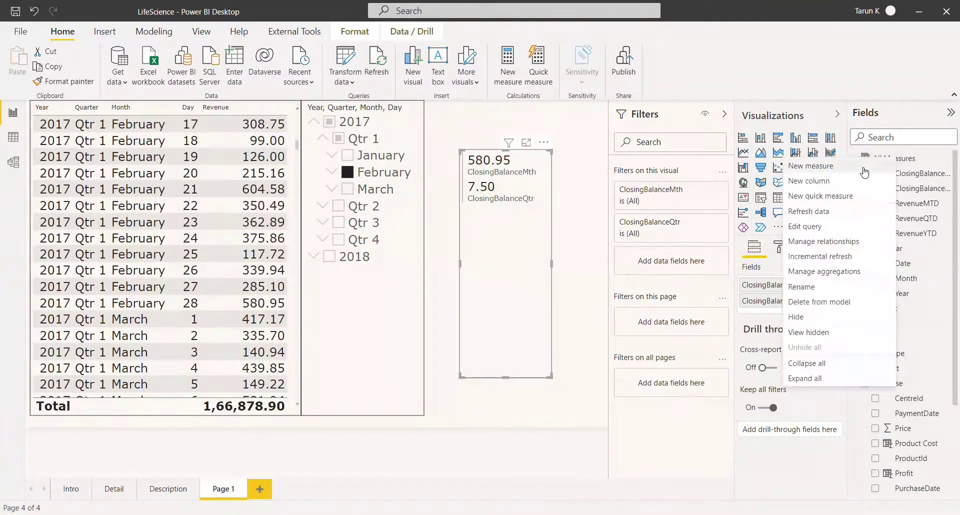
click(864, 169)
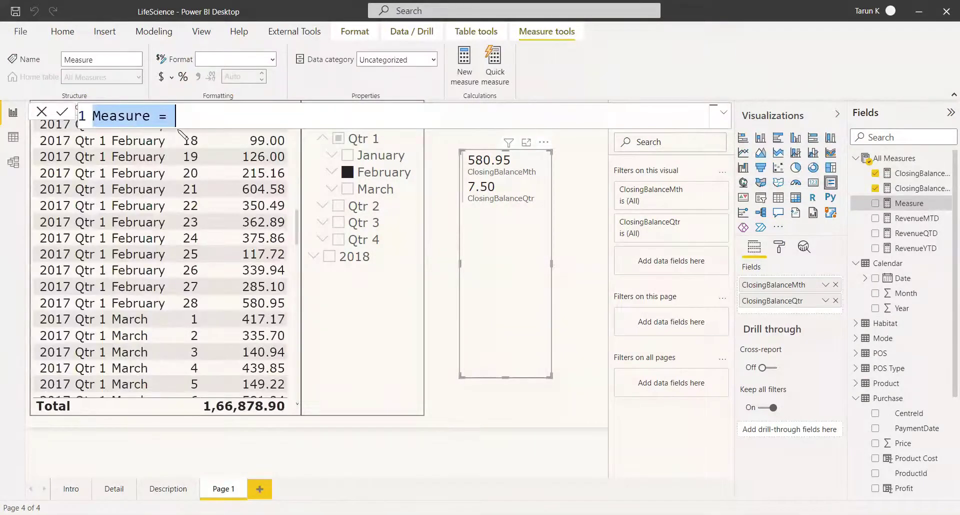
text(ClosingB)
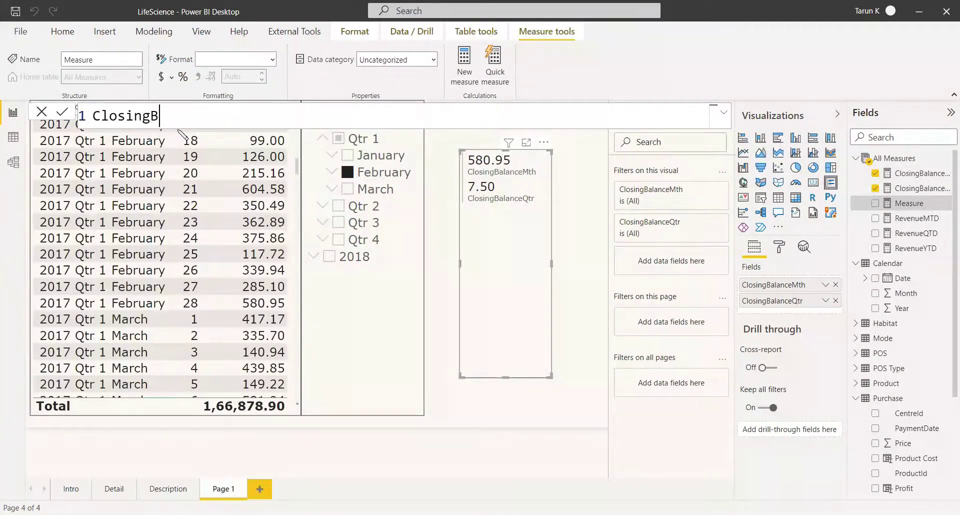
text(alanceYr = closing)
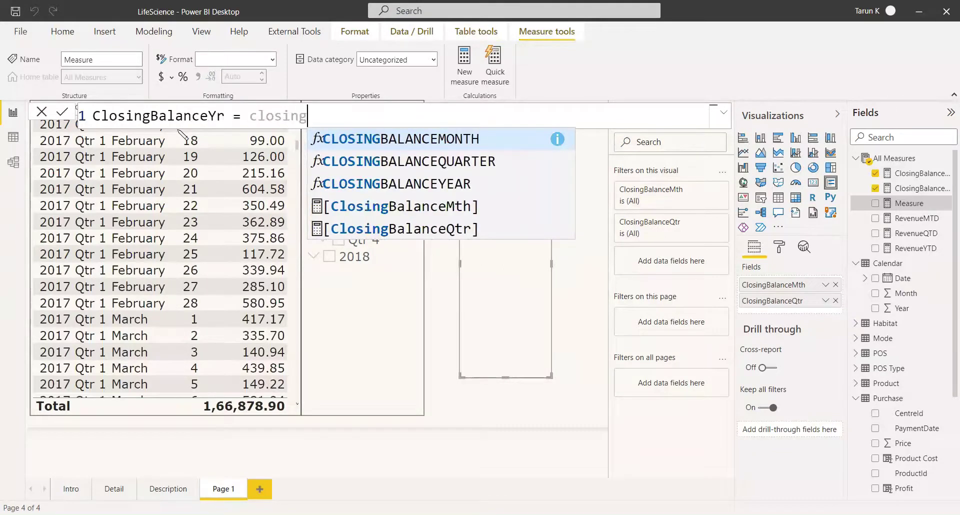
click(364, 184)
text(s)
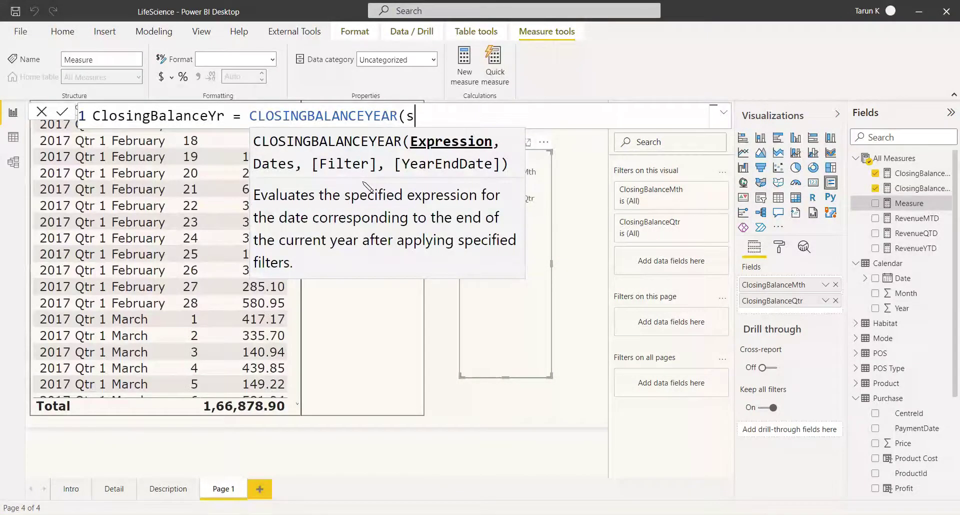
text(umx)
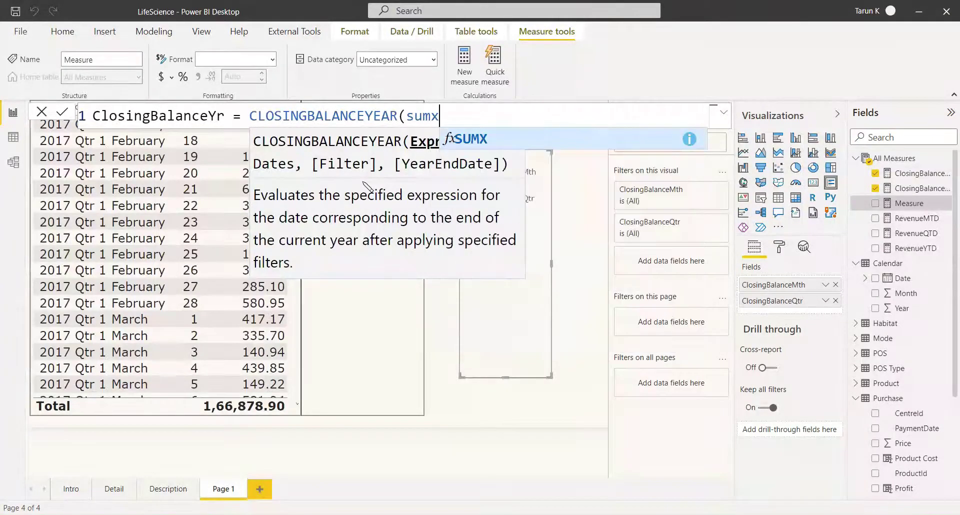
key(Tab)
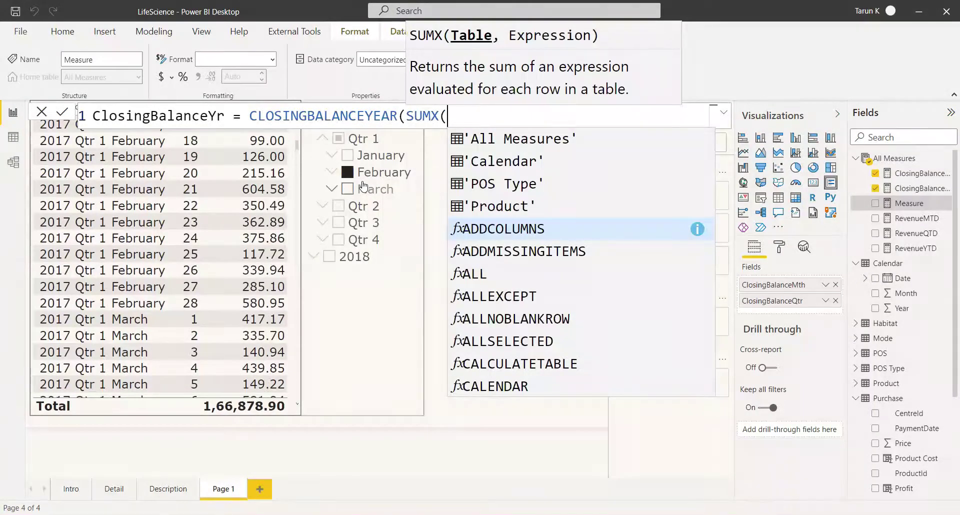
Finish the formula as CLOSINGBALANCEYEAR(SUMX(Purchase, Purchase[Revenue]), 'Calendar'[Date]) and commit it
text(pur)
key(Tab)
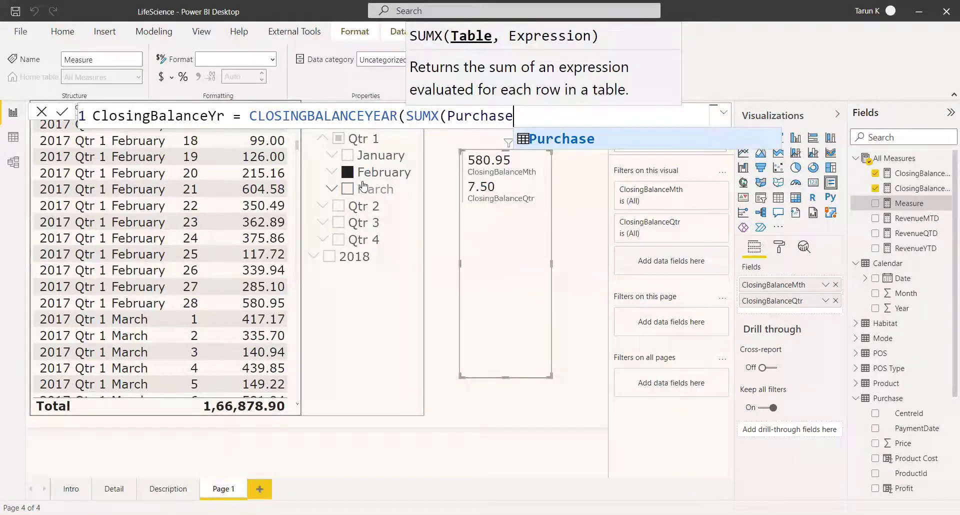
text(, )
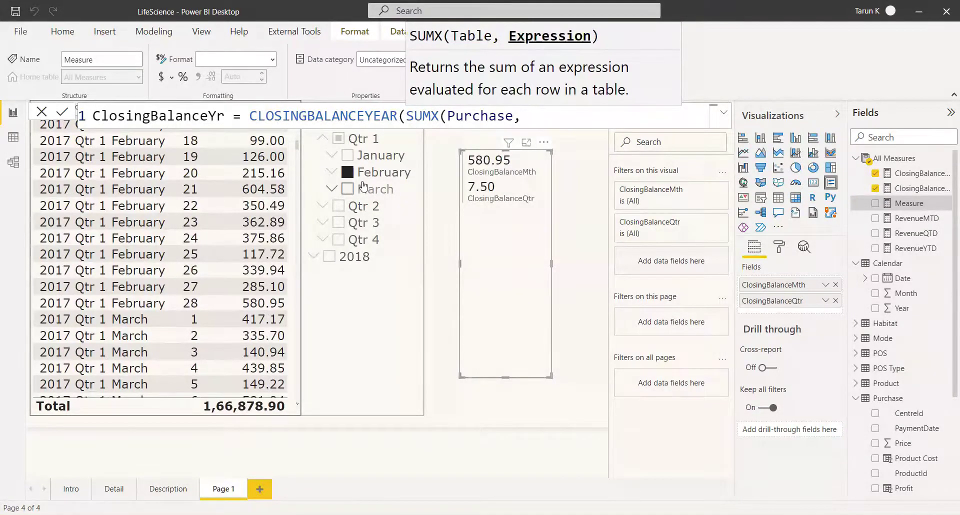
text(reven)
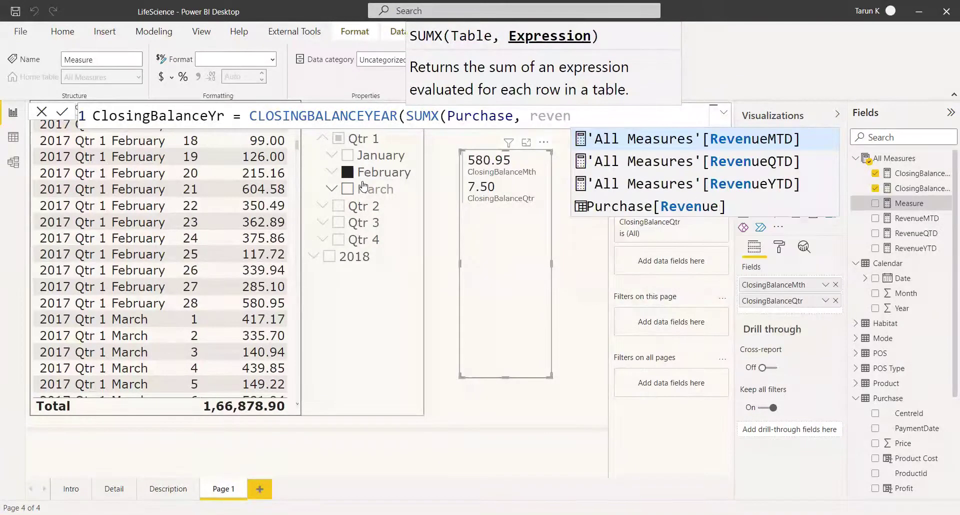
click(619, 205)
text(), date)
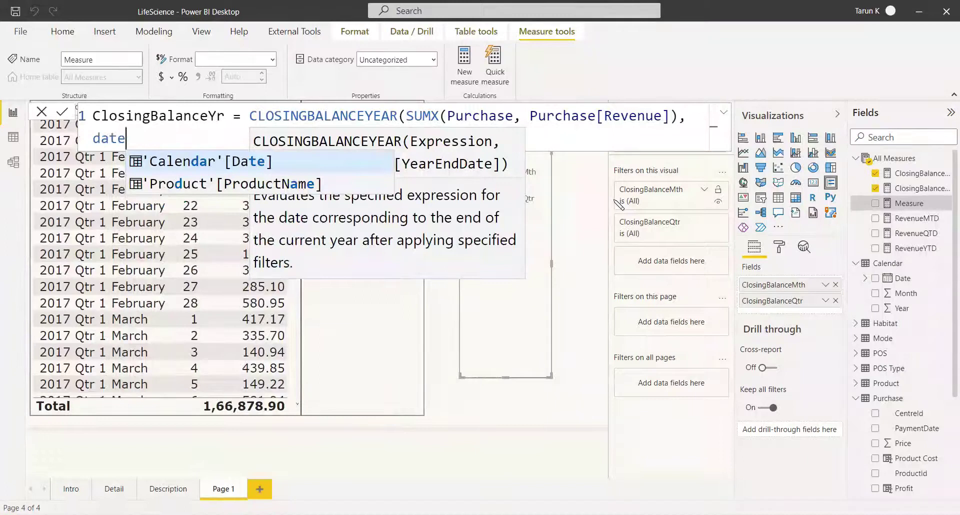
click(240, 165)
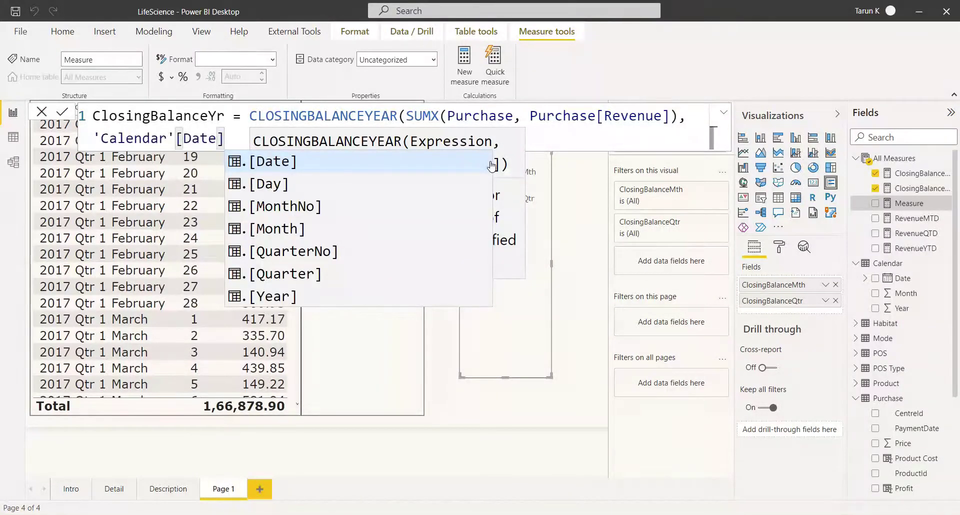
text(,)
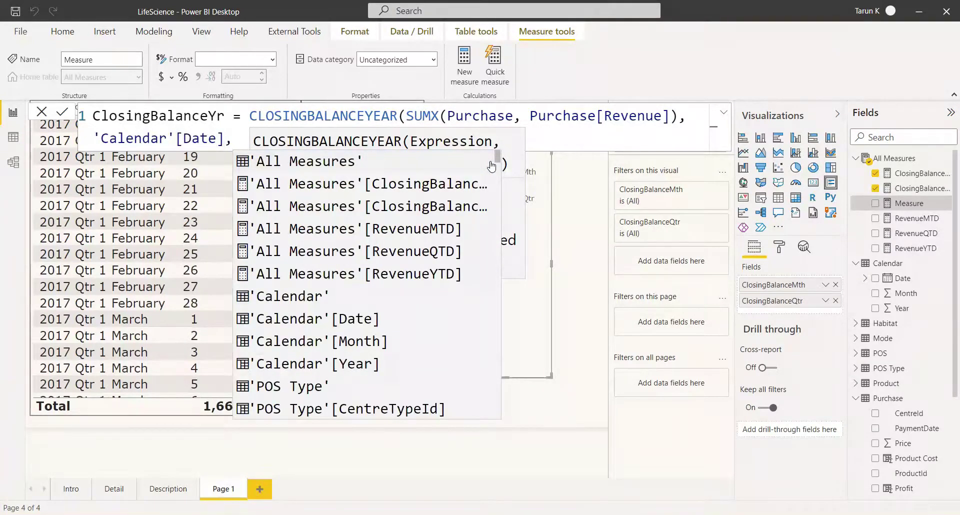
key(BackSpace)
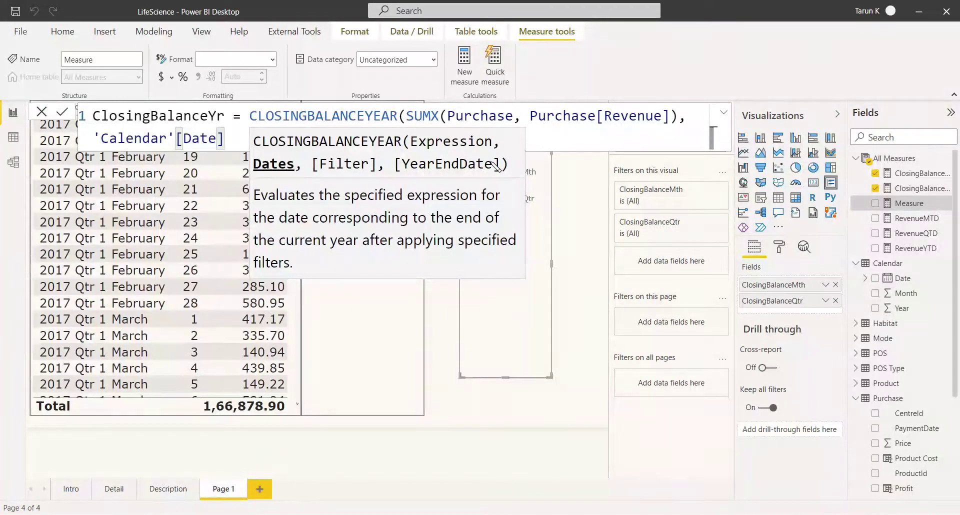
text())
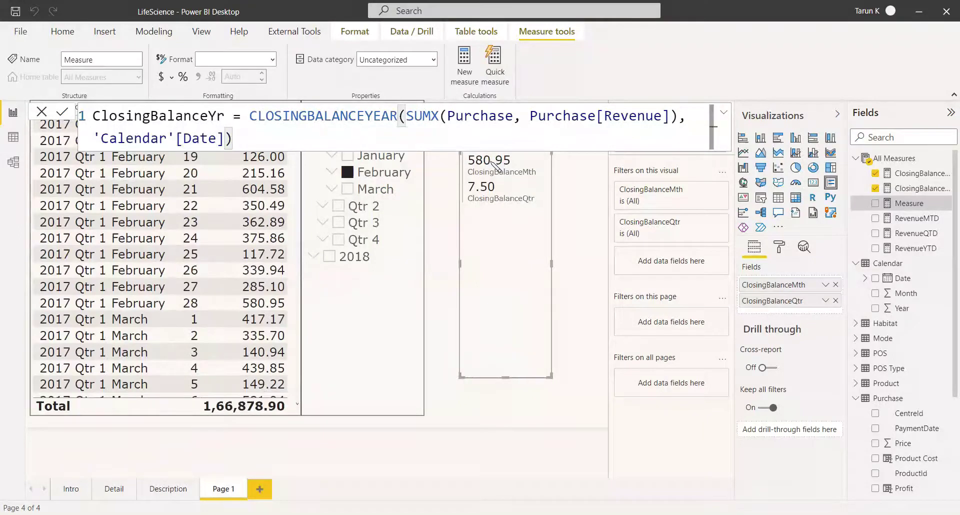
key(Return)
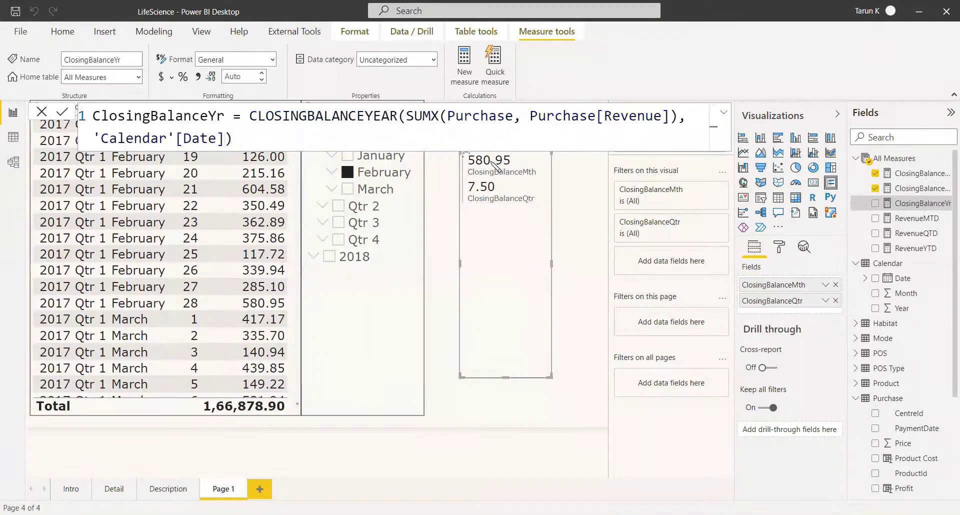
click(44, 112)
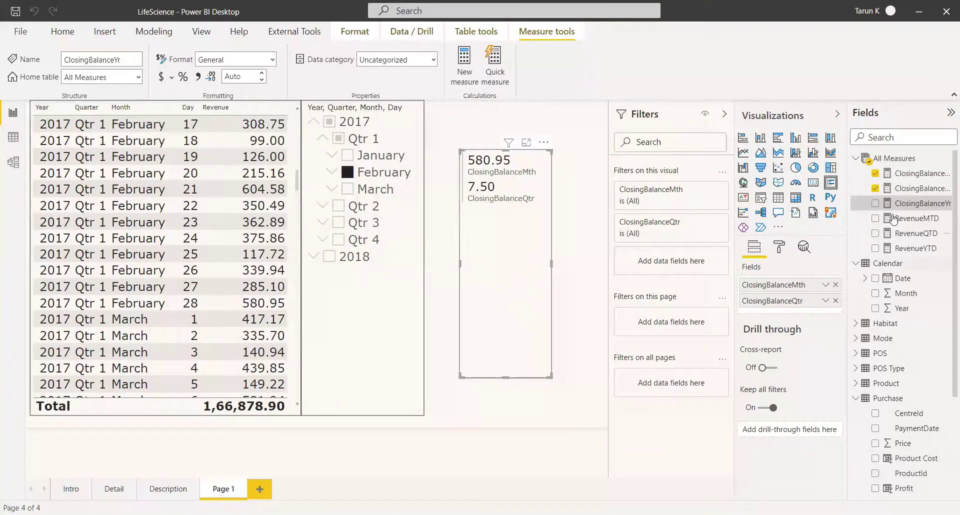
Add ClosingBalanceYr (145.50) to the card, check it against 31 December 2017 Revenue, then filter the slicer to March
click(876, 204)
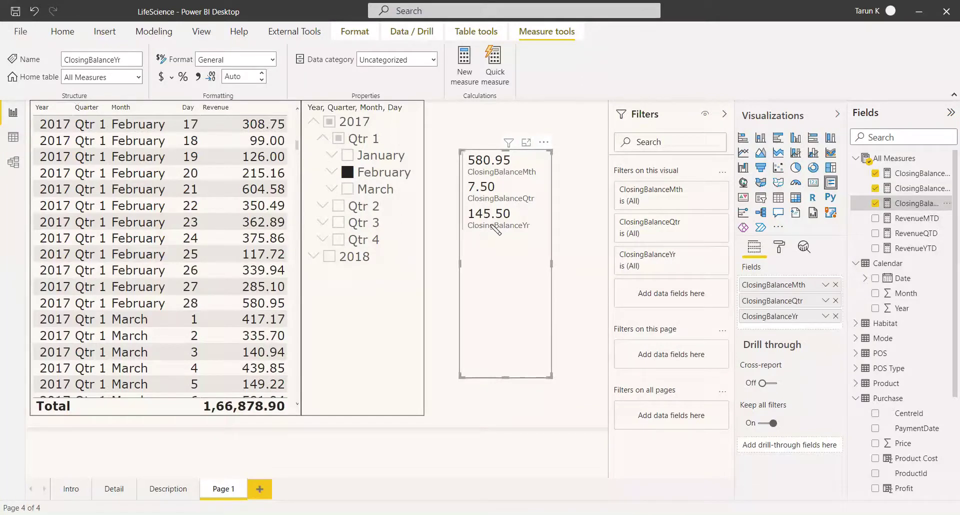
scroll(105, 317, down, 20)
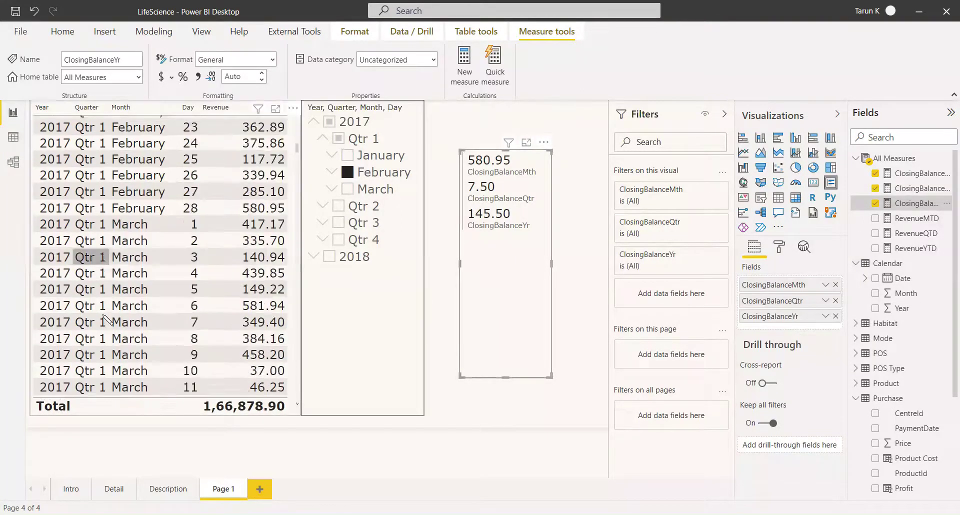
scroll(105, 318, down, 20)
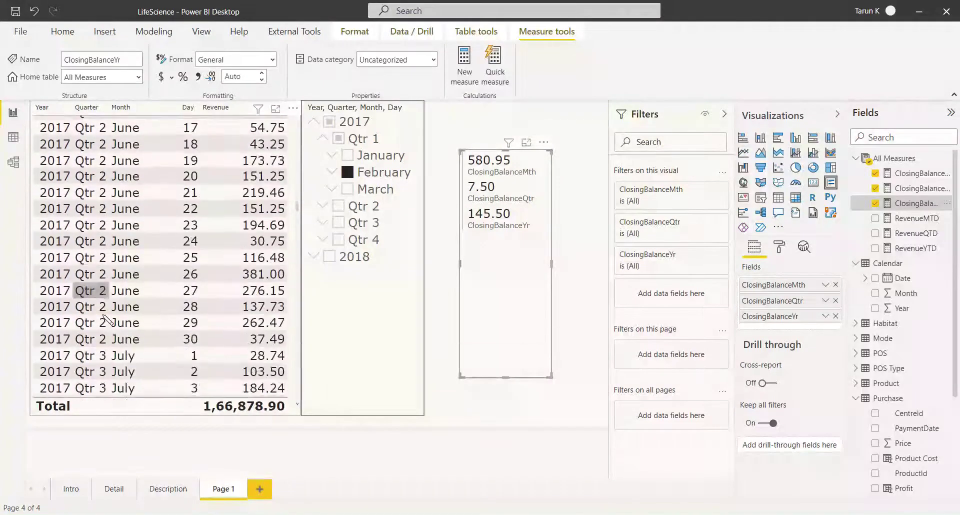
scroll(105, 319, down, 20)
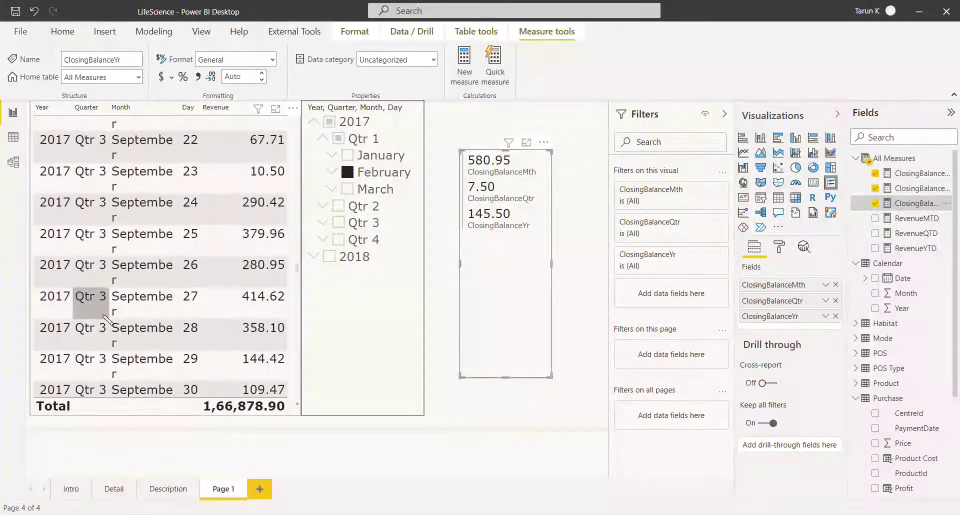
scroll(105, 319, down, 17)
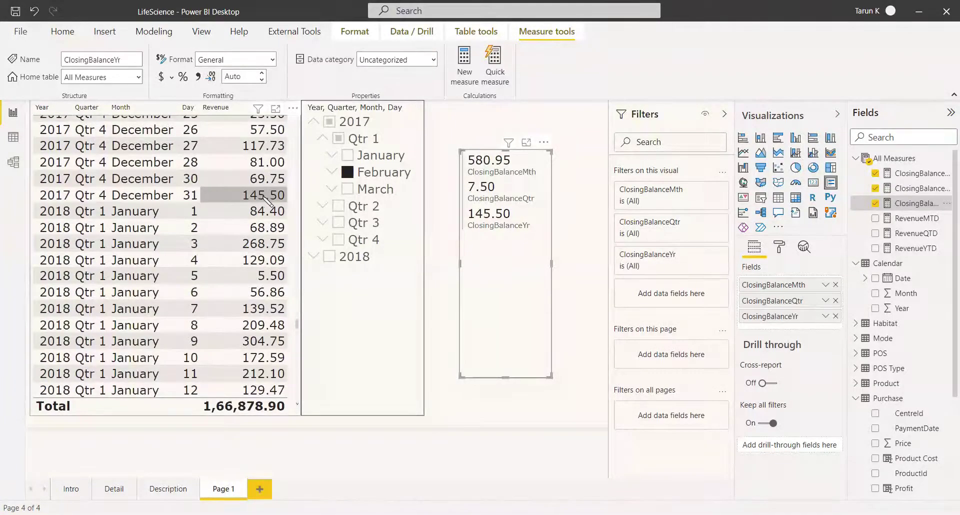
click(350, 191)
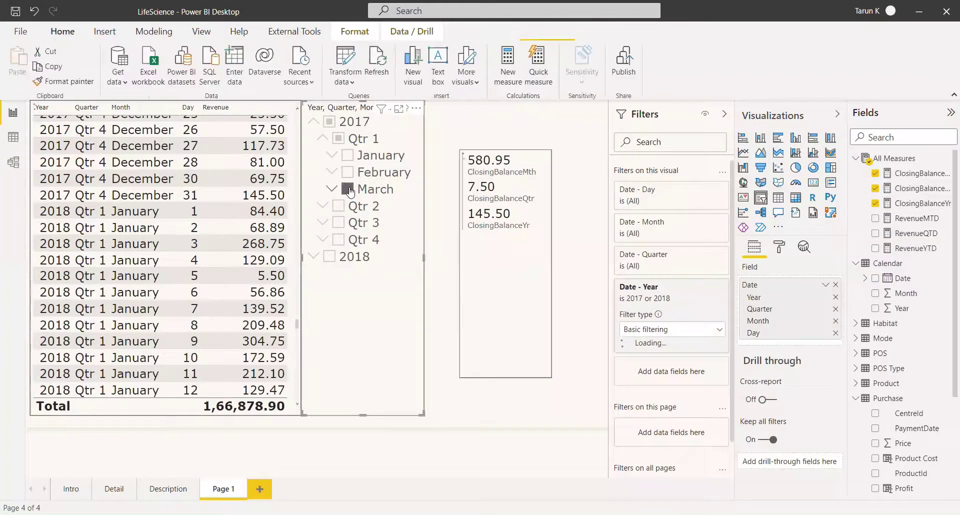
scroll(150, 280, up, 1)
scroll(150, 280, down, 4)
scroll(150, 285, down, 3)
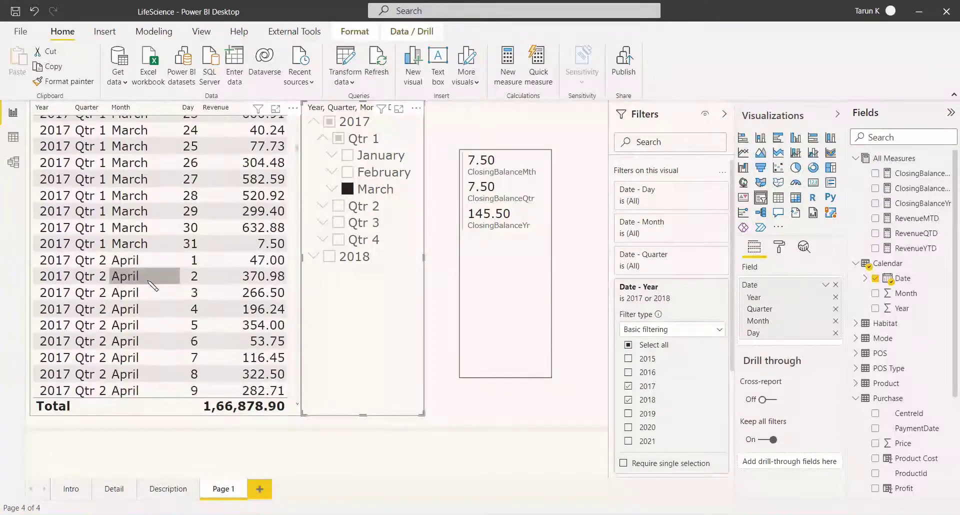